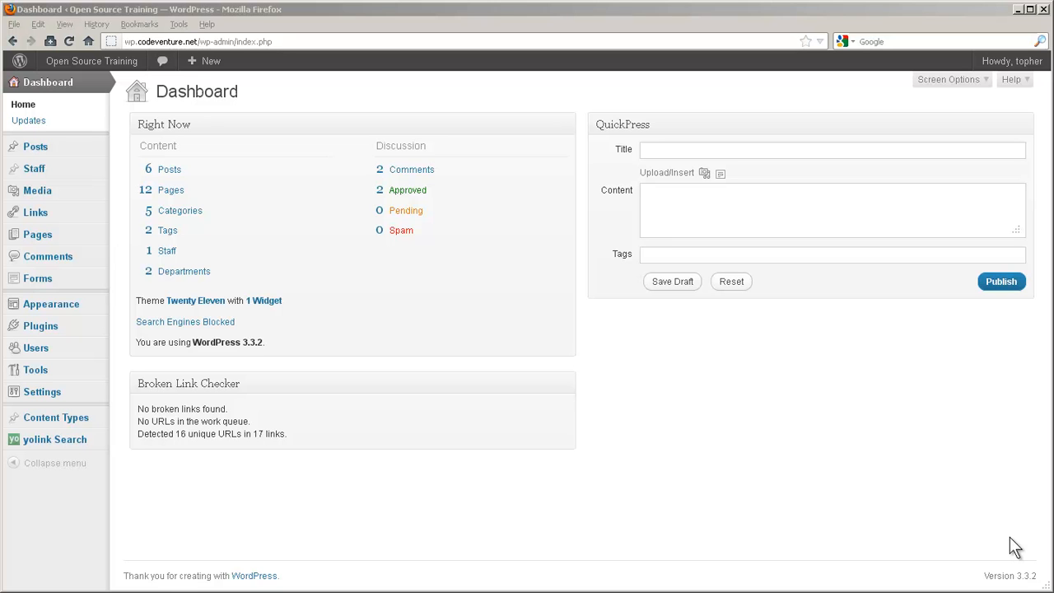
Activate the Twitter Widget Pro plugin from the installed plugins list
{"action": "mouse_move", "coordinate": [53, 329]}
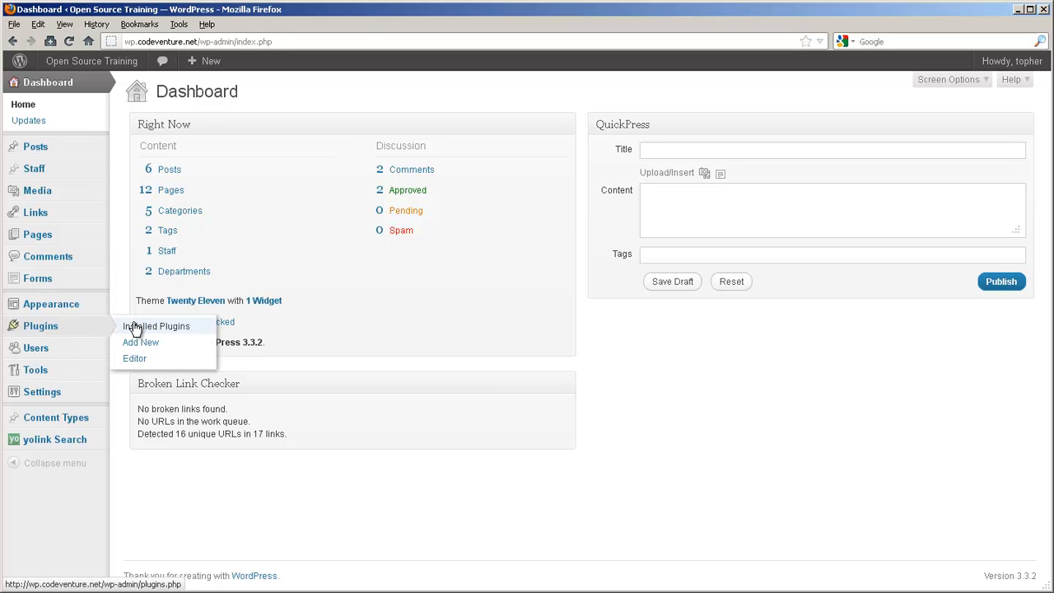
{"action": "left_click", "coordinate": [157, 325]}
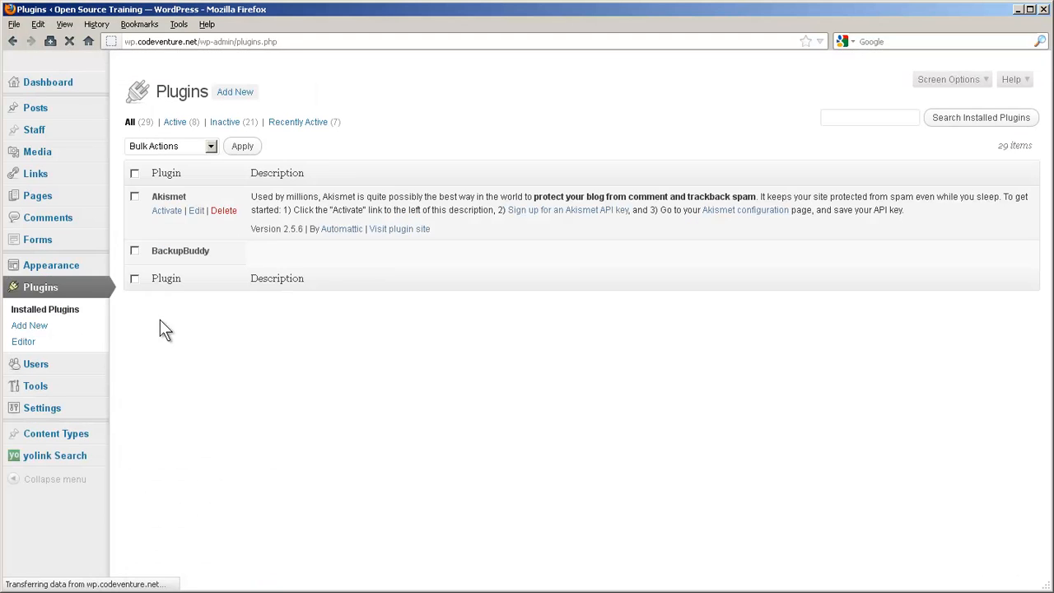
{"action": "scroll", "coordinate": [161, 320], "scroll_direction": "down", "scroll_amount": 15}
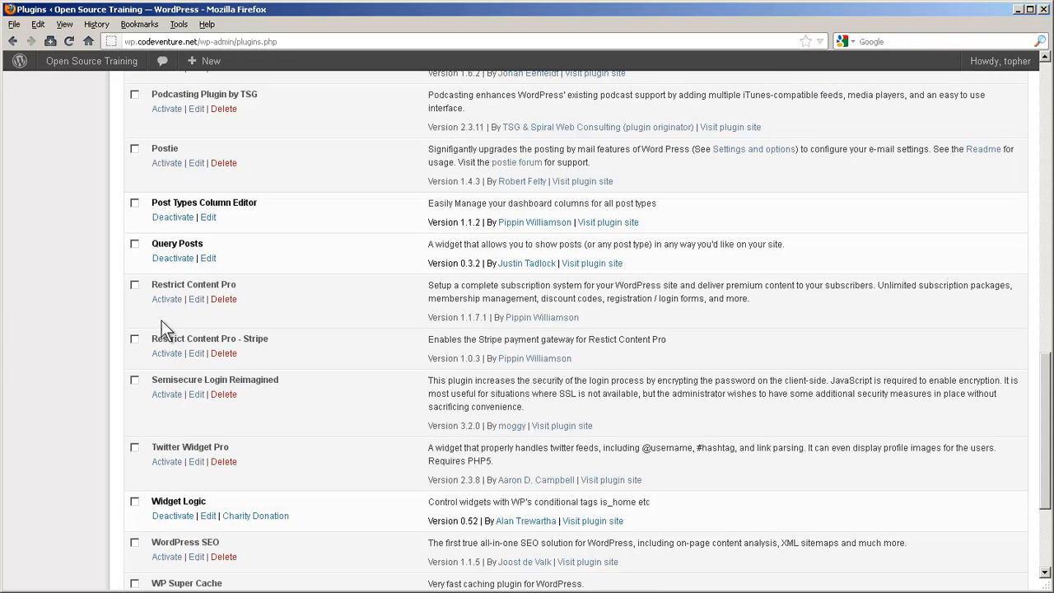
{"action": "left_click", "coordinate": [166, 462]}
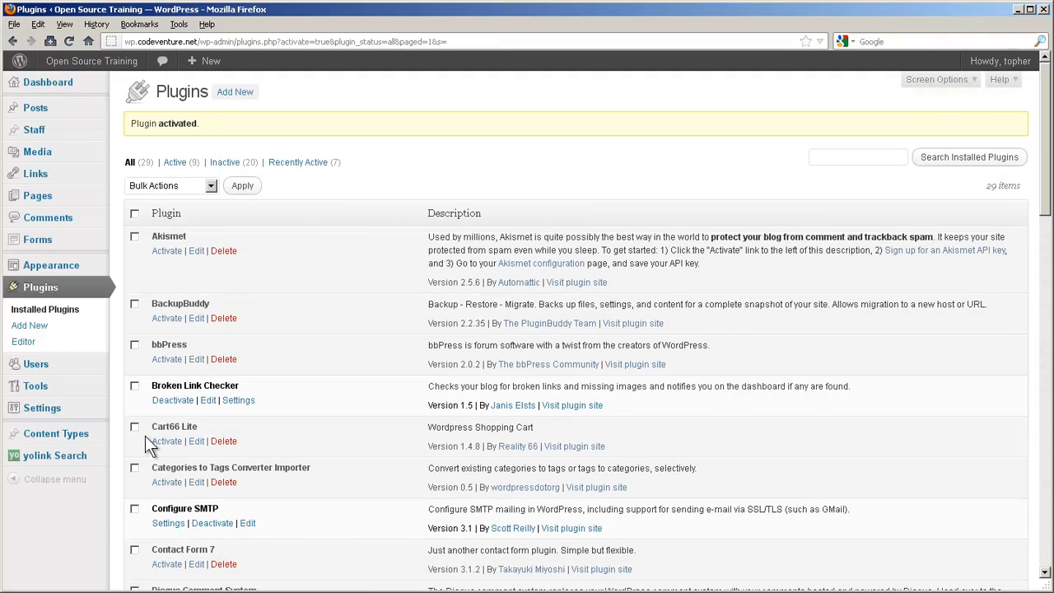
In the Twitter Widget settings, set the default profile image display to Do not show and save the options
{"action": "mouse_move", "coordinate": [82, 410]}
{"action": "left_click", "coordinate": [165, 525]}
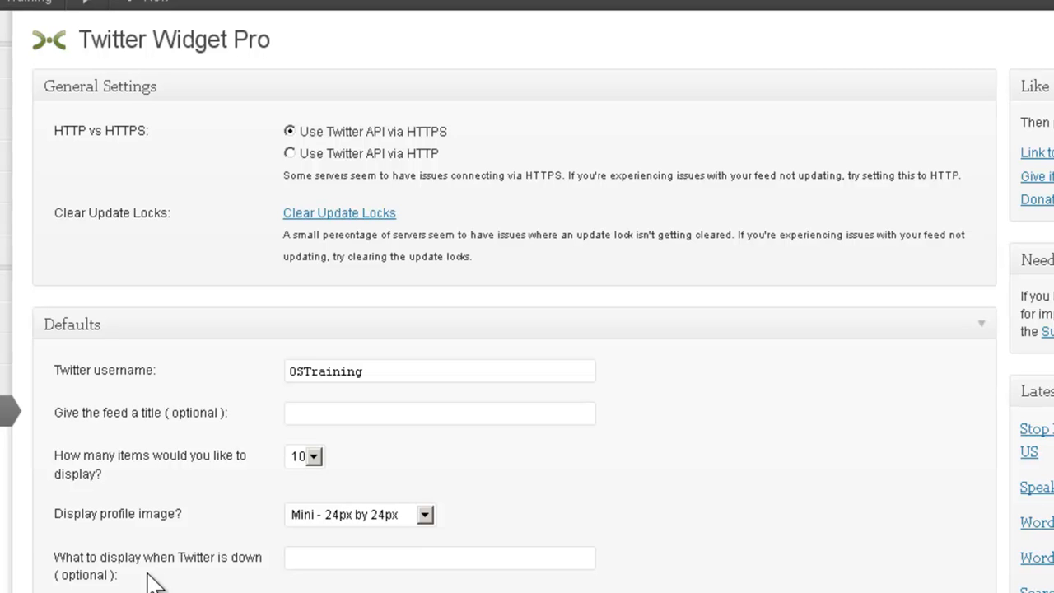
{"action": "left_click", "coordinate": [369, 518]}
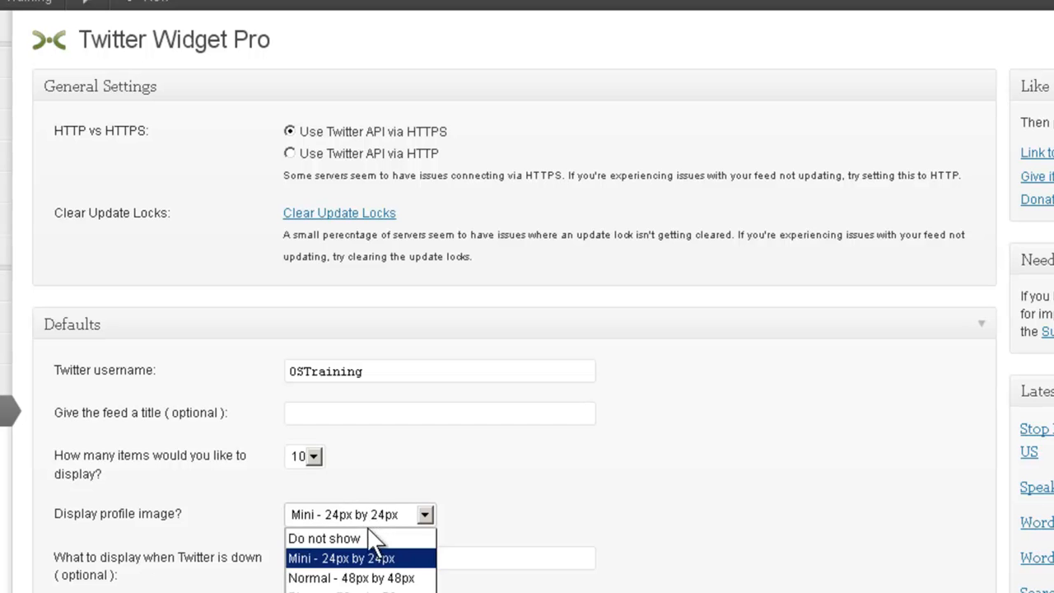
{"action": "left_click", "coordinate": [368, 536]}
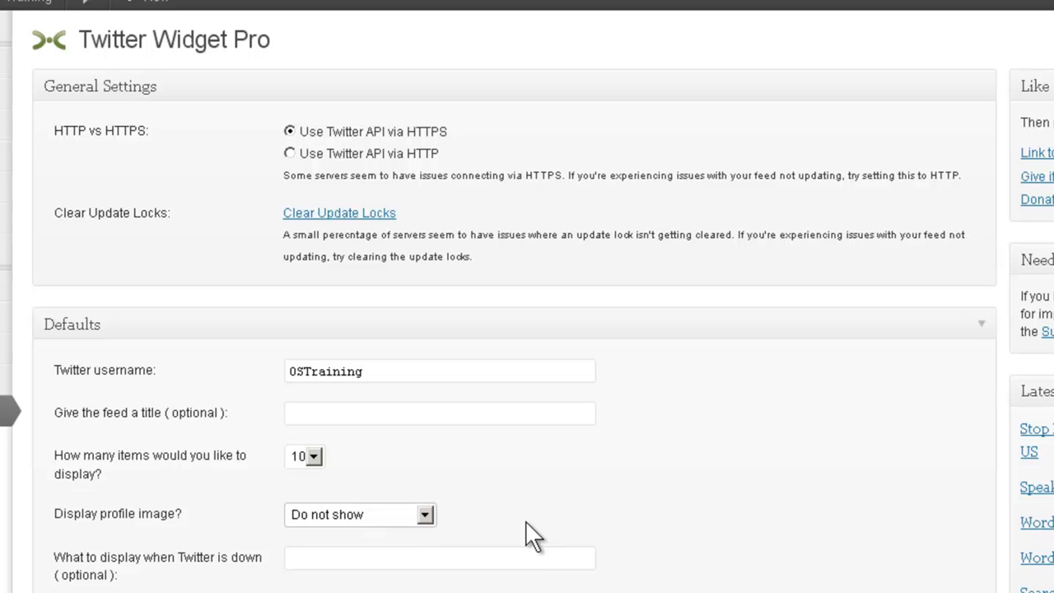
{"action": "scroll", "coordinate": [525, 521], "scroll_direction": "down", "scroll_amount": 3}
{"action": "scroll", "coordinate": [526, 521], "scroll_direction": "up", "scroll_amount": 3}
{"action": "scroll", "coordinate": [527, 520], "scroll_direction": "down", "scroll_amount": 3}
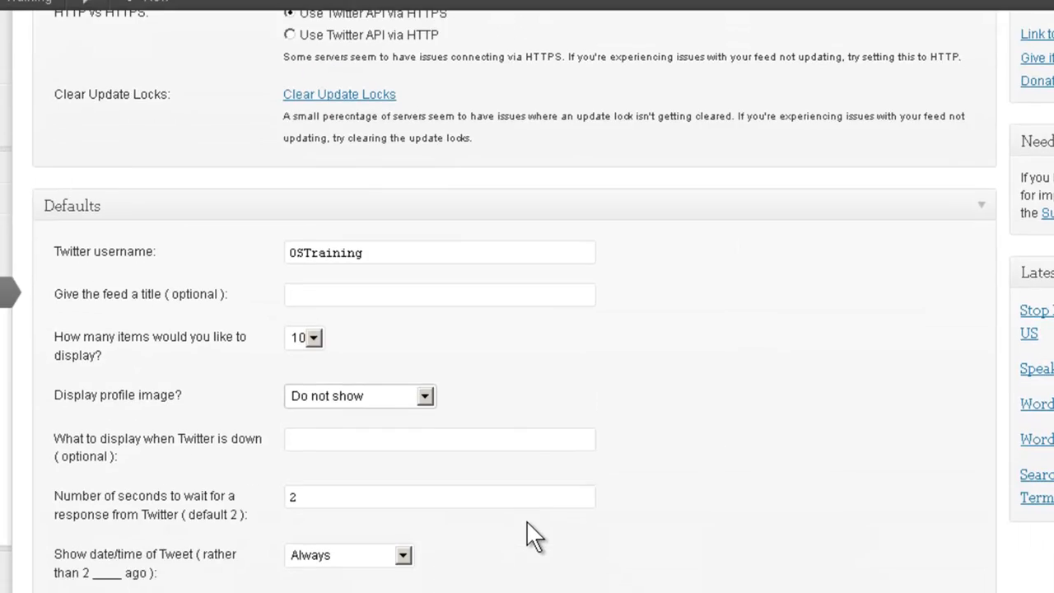
{"action": "scroll", "coordinate": [526, 521], "scroll_direction": "down", "scroll_amount": 6}
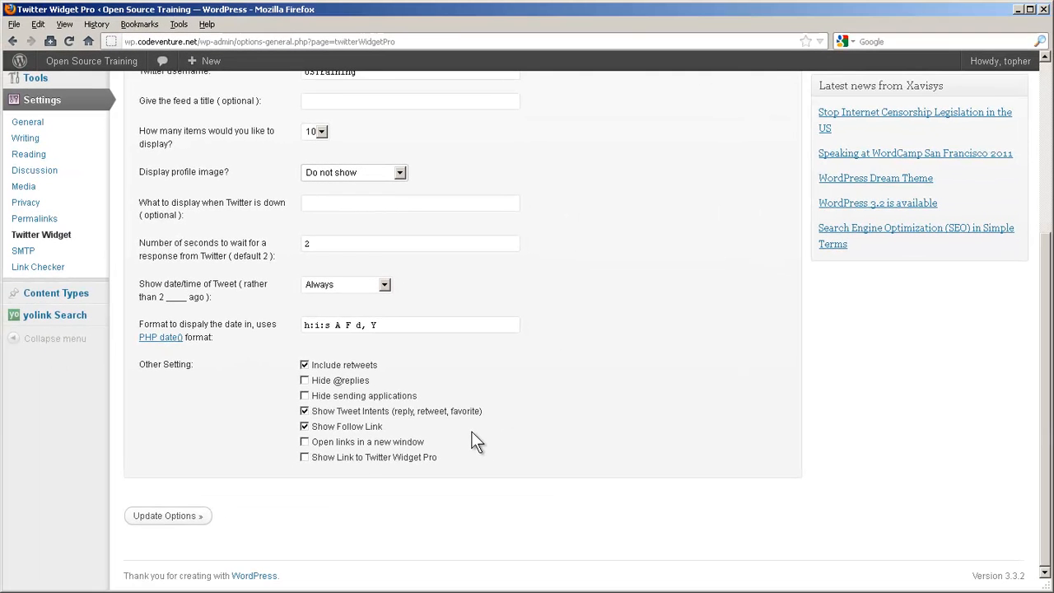
{"action": "left_click", "coordinate": [173, 516]}
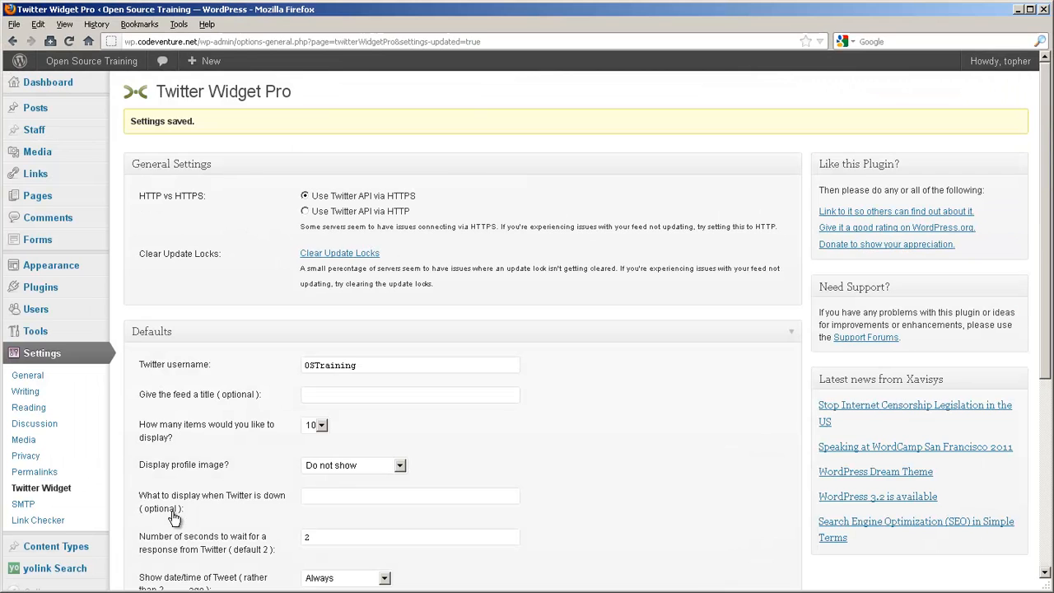
Add the Twitter Widget Pro widget to the Main Sidebar below Search
{"action": "mouse_move", "coordinate": [99, 265]}
{"action": "left_click", "coordinate": [137, 277]}
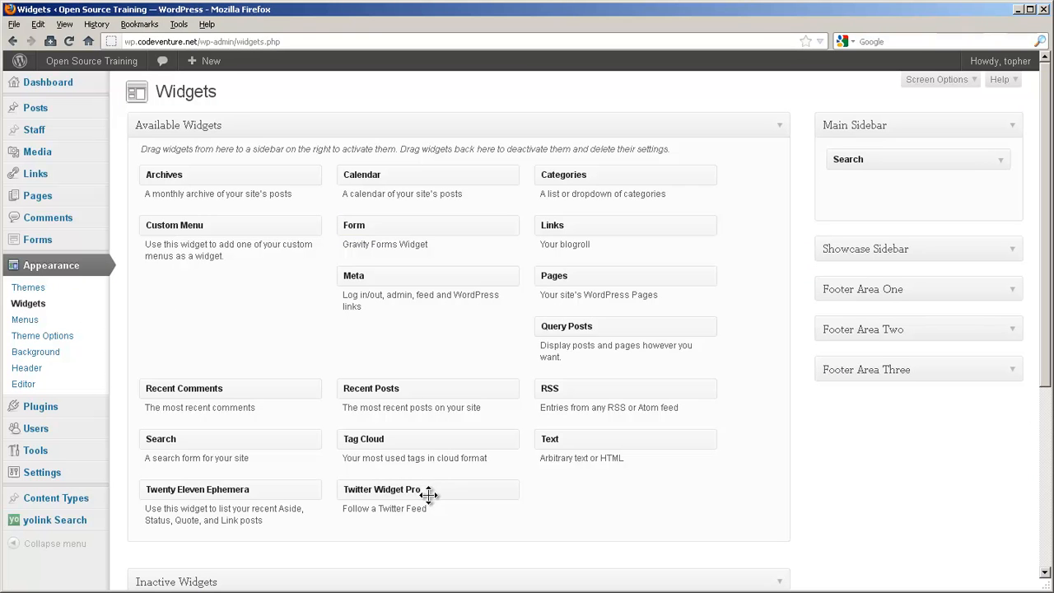
{"action": "left_click_drag", "start_coordinate": [437, 494], "coordinate": [916, 182]}
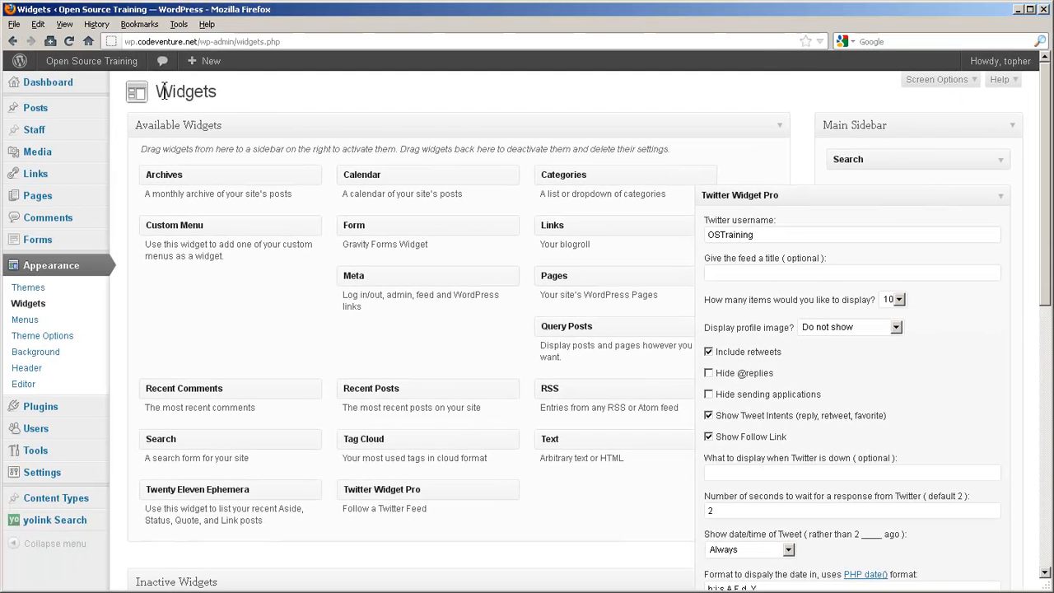
Open the site's homepage in a separate browser tab and examine the Twitter feed in its sidebar
{"action": "middle_click", "coordinate": [105, 63]}
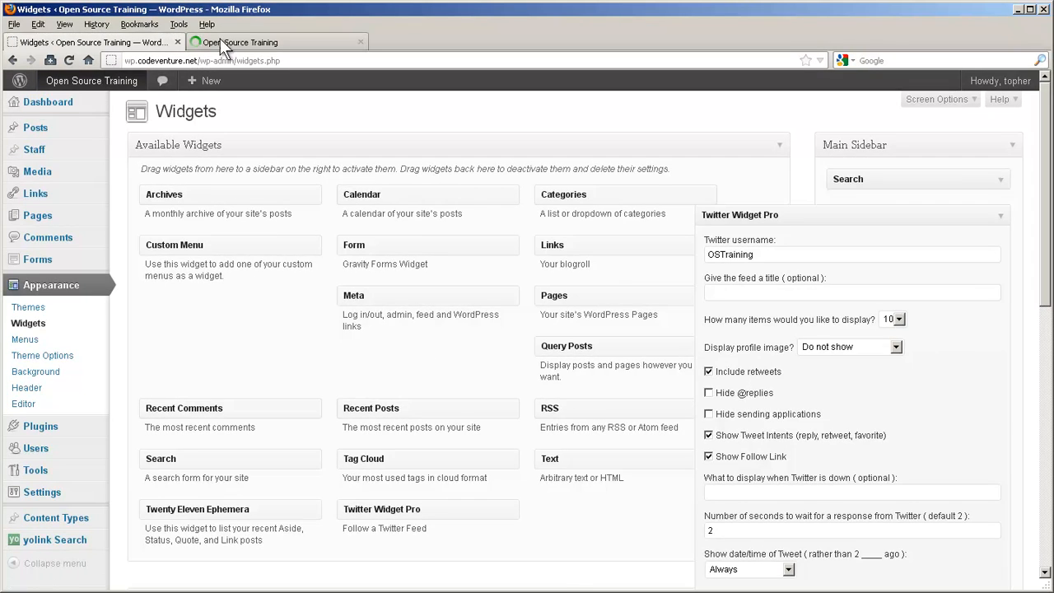
{"action": "left_click", "coordinate": [220, 39]}
{"action": "scroll", "coordinate": [303, 181], "scroll_direction": "down", "scroll_amount": 5}
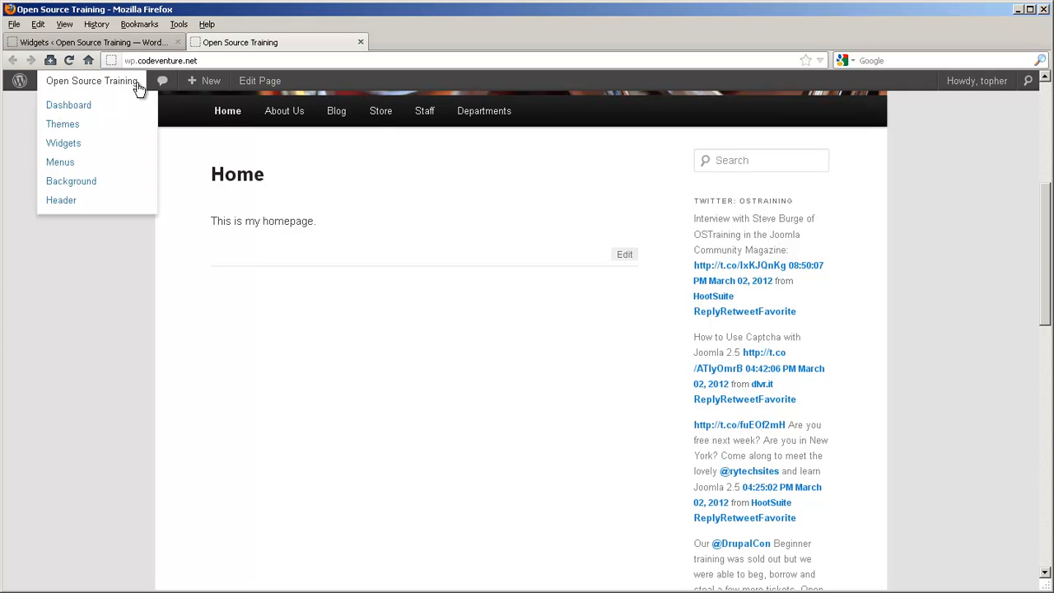
Return to the WordPress admin and search for new plugins with the term "wp to twitter"
{"action": "left_click", "coordinate": [105, 42]}
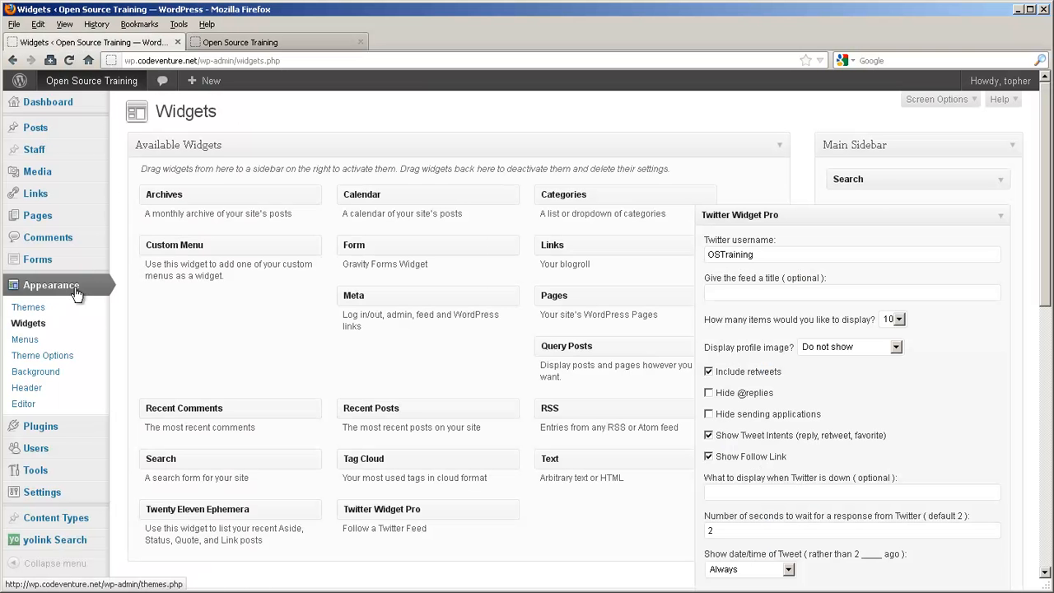
{"action": "mouse_move", "coordinate": [66, 425]}
{"action": "left_click", "coordinate": [161, 443]}
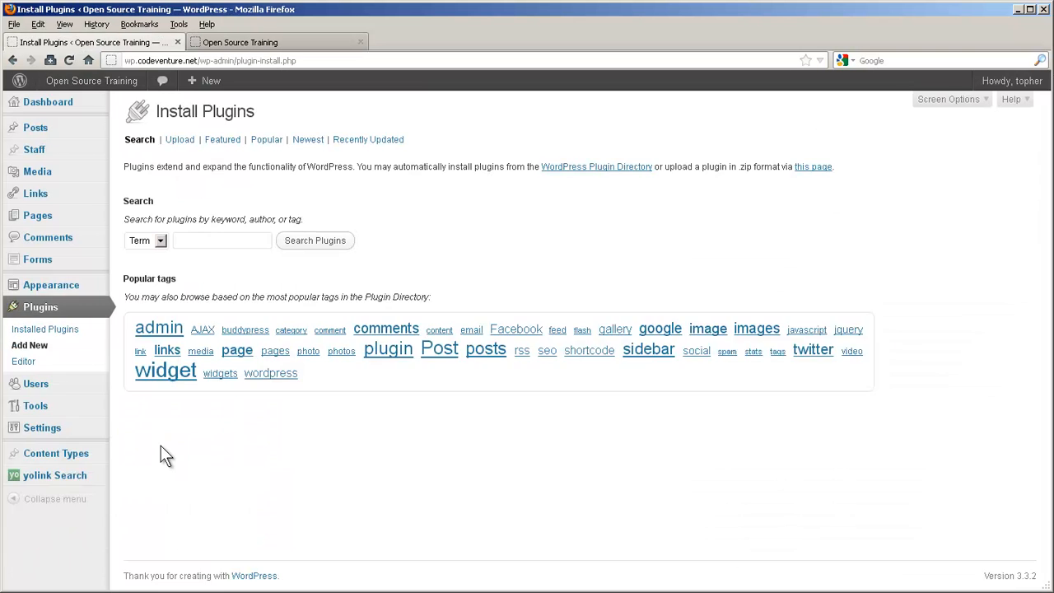
{"action": "left_click", "coordinate": [231, 240]}
{"action": "type", "text": "wp to twitter"}
{"action": "key", "text": "Return"}
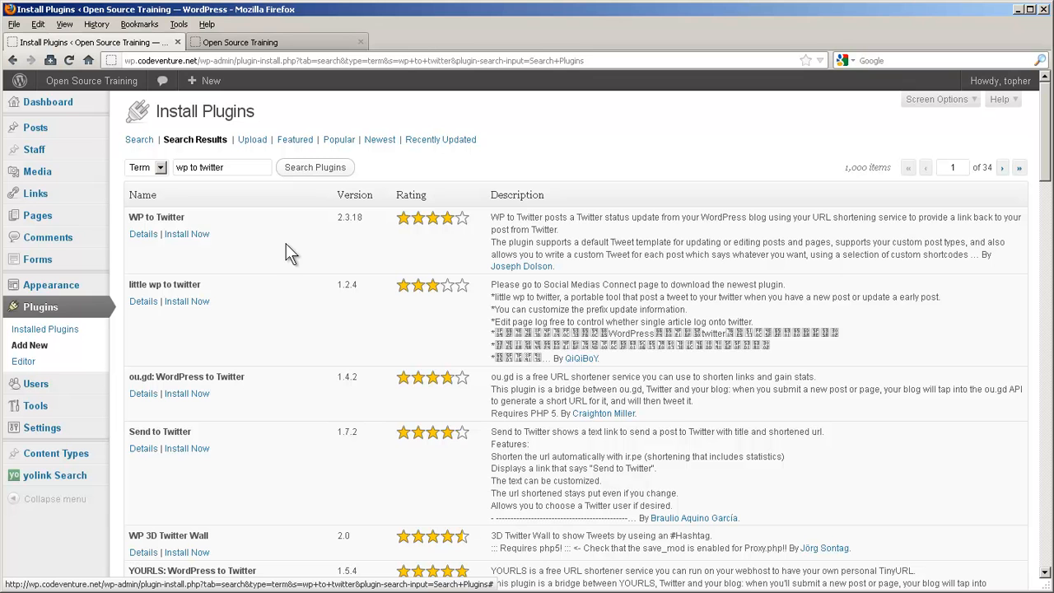
Install the WP to Twitter plugin and activate it
{"action": "left_click", "coordinate": [194, 235]}
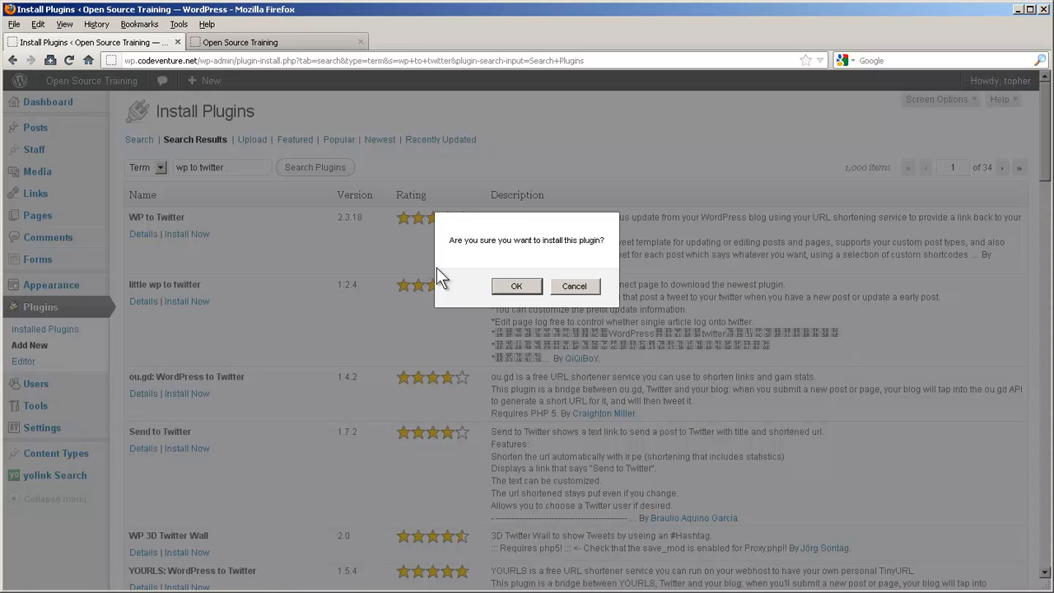
{"action": "left_click", "coordinate": [516, 285]}
{"action": "left_click", "coordinate": [169, 229]}
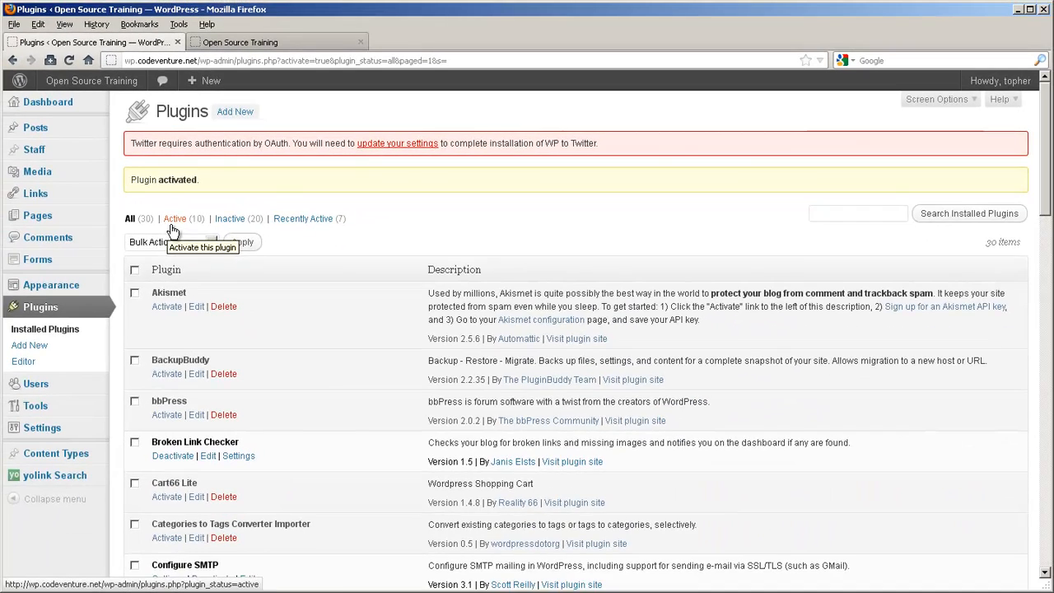
{"action": "left_click", "coordinate": [400, 145]}
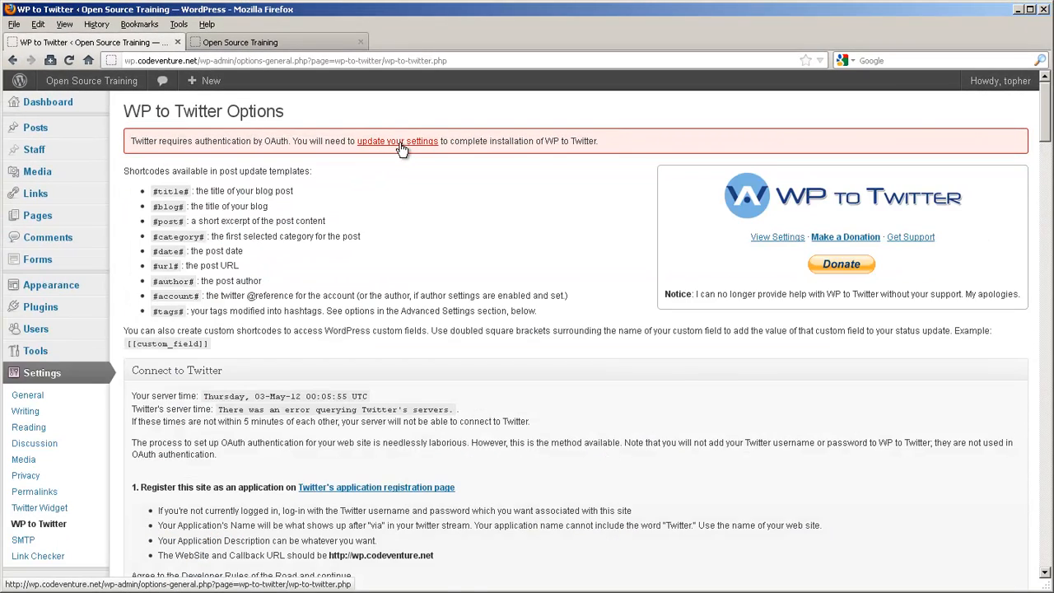
{"action": "scroll", "coordinate": [400, 148], "scroll_direction": "down", "scroll_amount": 5}
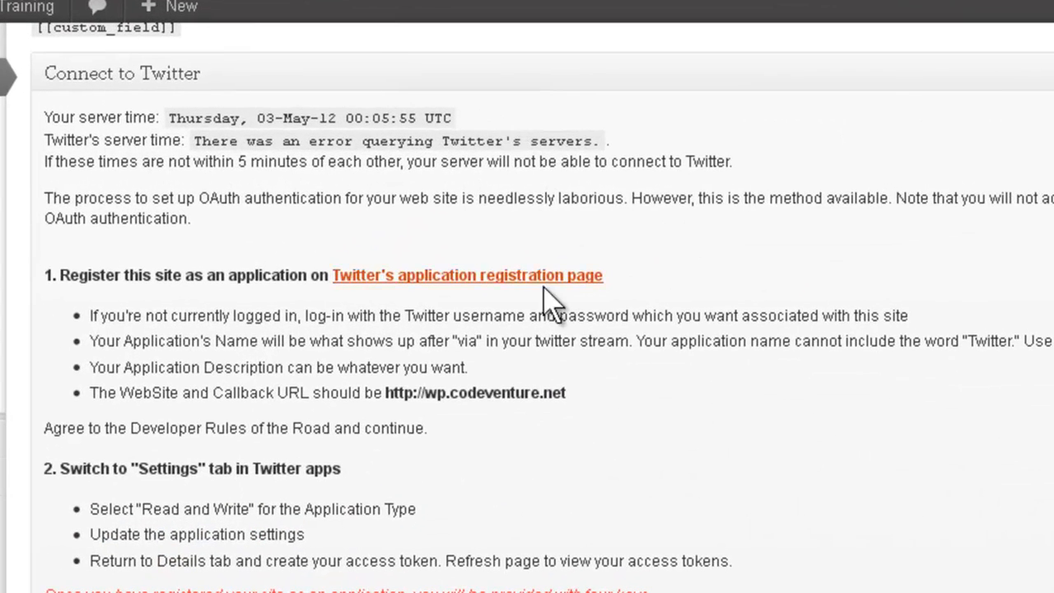
{"action": "left_click_drag", "start_coordinate": [566, 394], "coordinate": [387, 392]}
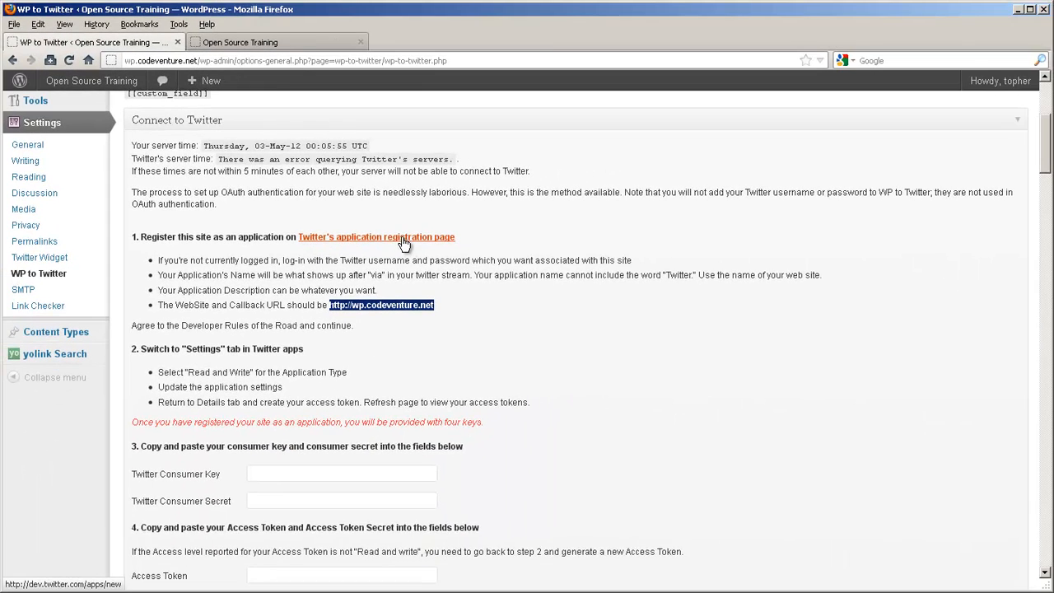
{"action": "left_click", "coordinate": [403, 243]}
{"action": "left_click", "coordinate": [271, 40]}
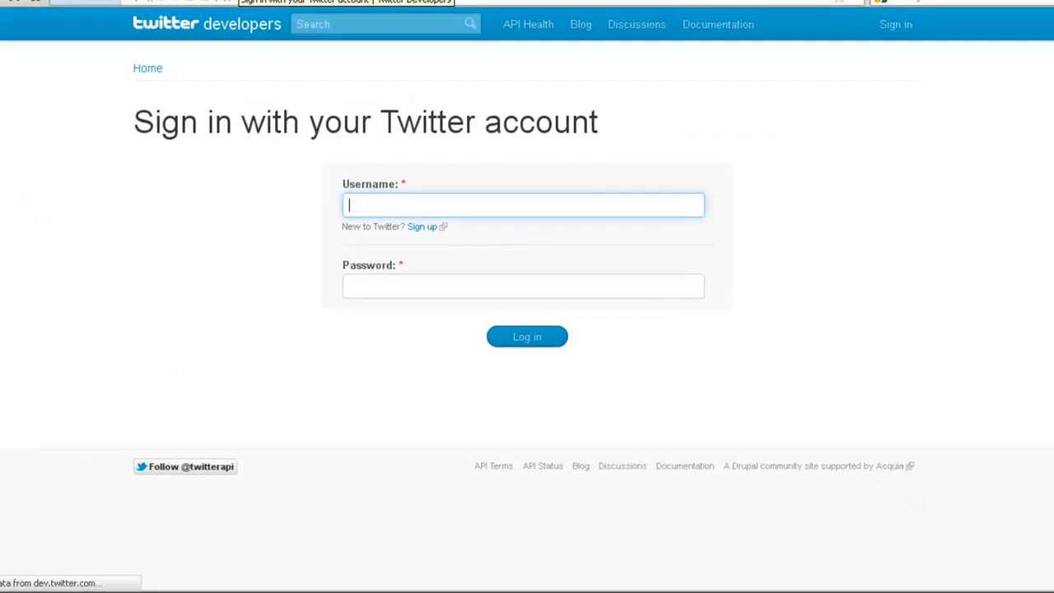
Sign in to Twitter developers with the account username and password
{"action": "type", "text": "ostrainingdev"}
{"action": "key", "text": "Tab"}
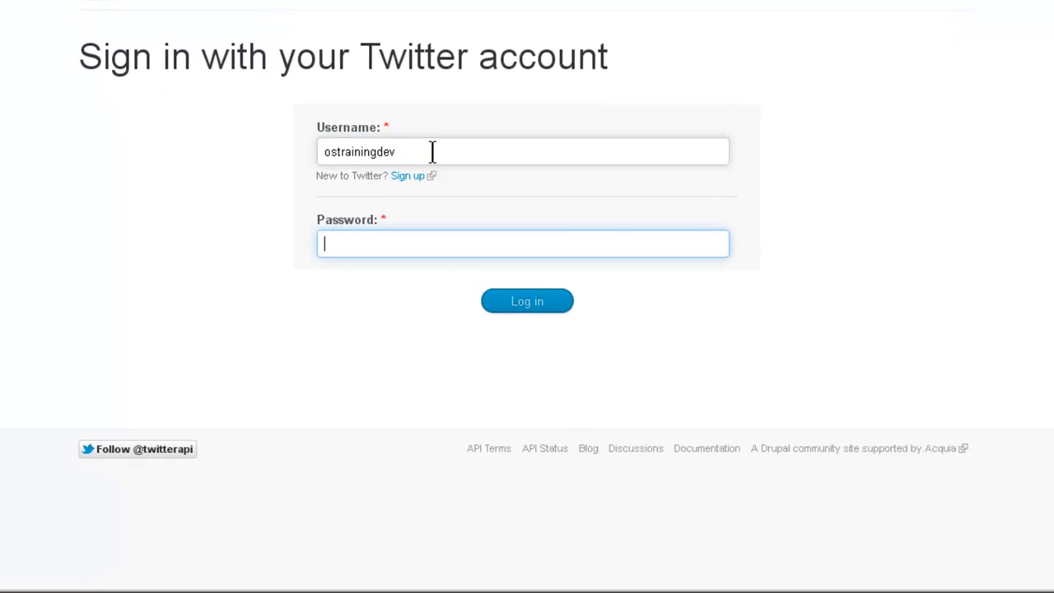
{"action": "key", "text": "ctrl+v"}
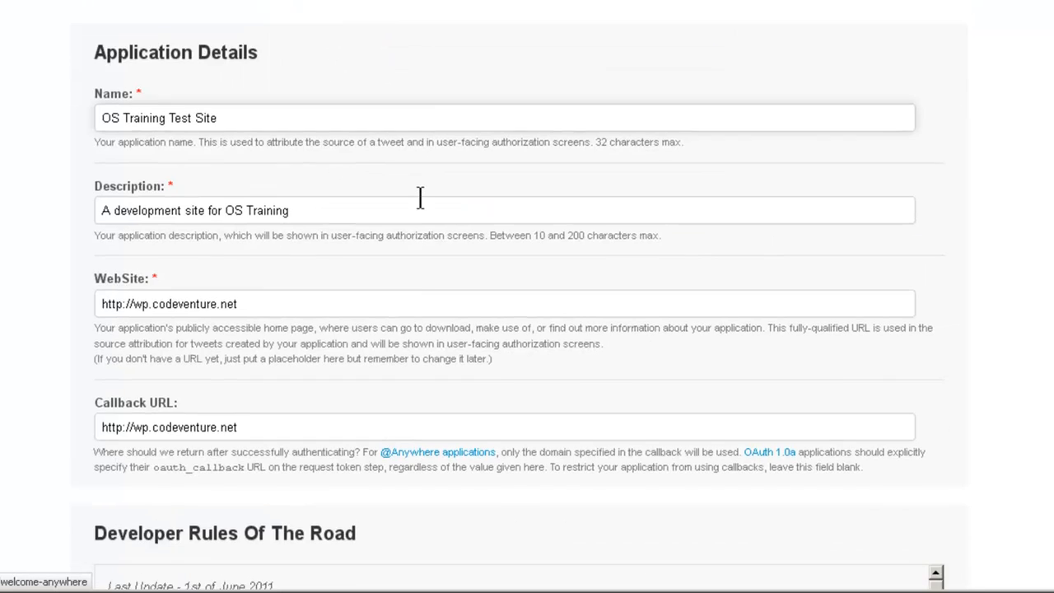
Agree to the Developer Rules of the Road for the OS Training Test Site application
{"action": "scroll", "coordinate": [420, 197], "scroll_direction": "down", "scroll_amount": 3}
{"action": "scroll", "coordinate": [420, 197], "scroll_direction": "down", "scroll_amount": 8}
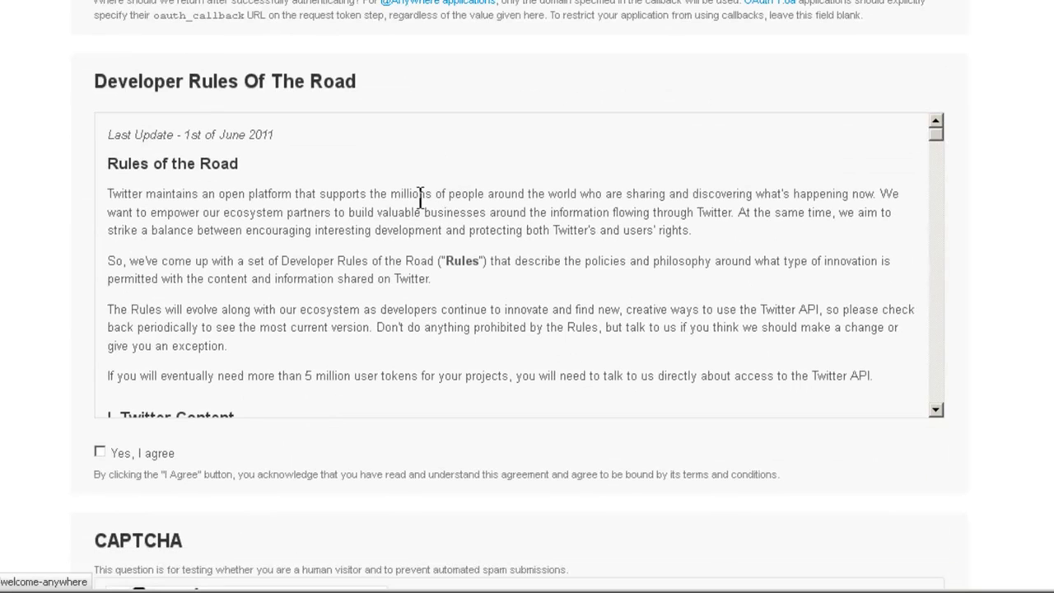
{"action": "left_click", "coordinate": [99, 453]}
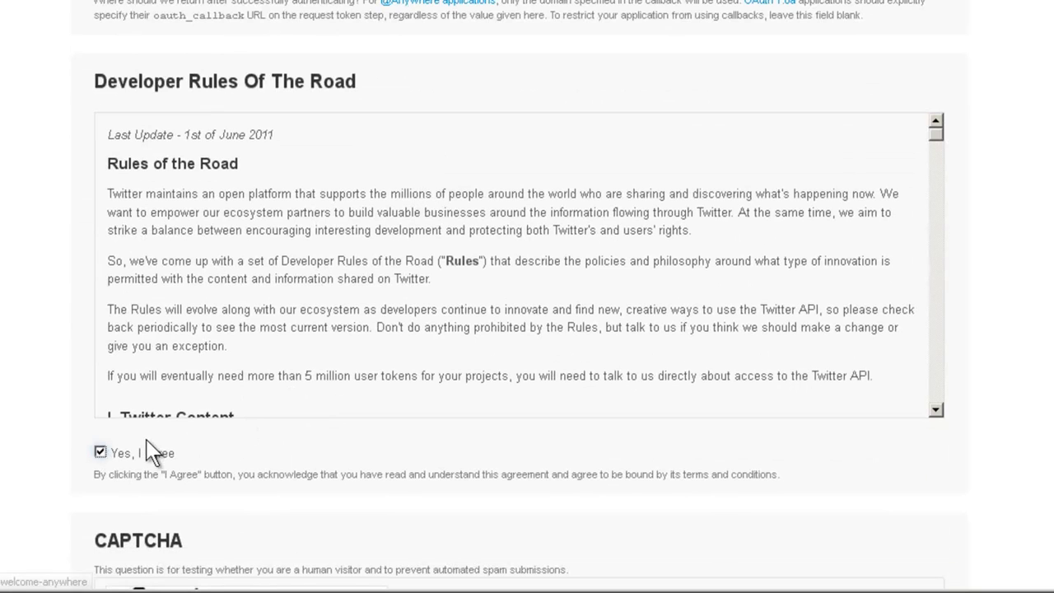
{"action": "scroll", "coordinate": [153, 452], "scroll_direction": "down", "scroll_amount": 8}
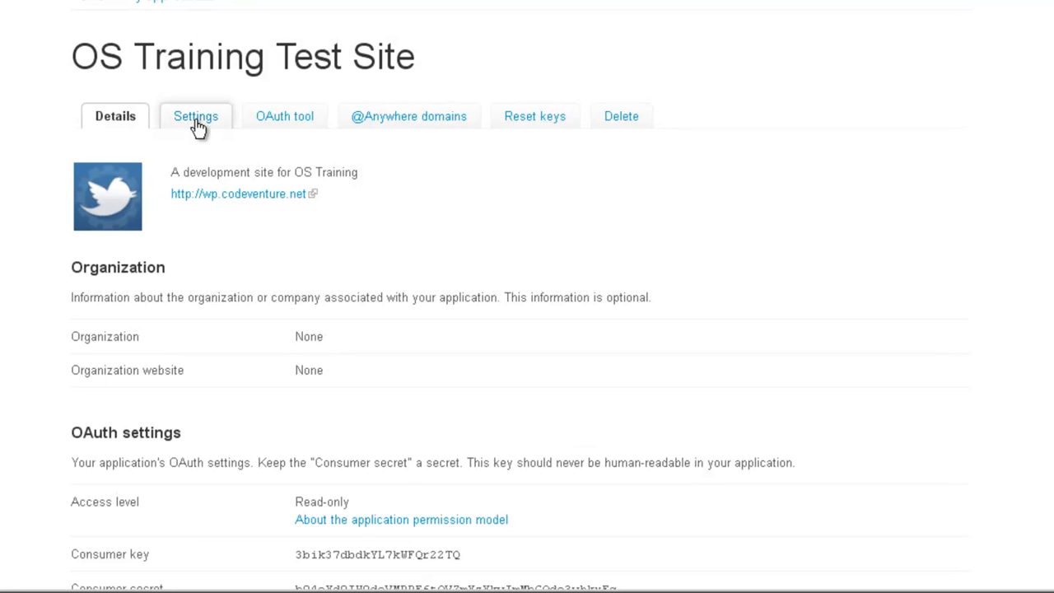
Set the Twitter application's access type to Read and Write and save its settings
{"action": "left_click", "coordinate": [195, 123]}
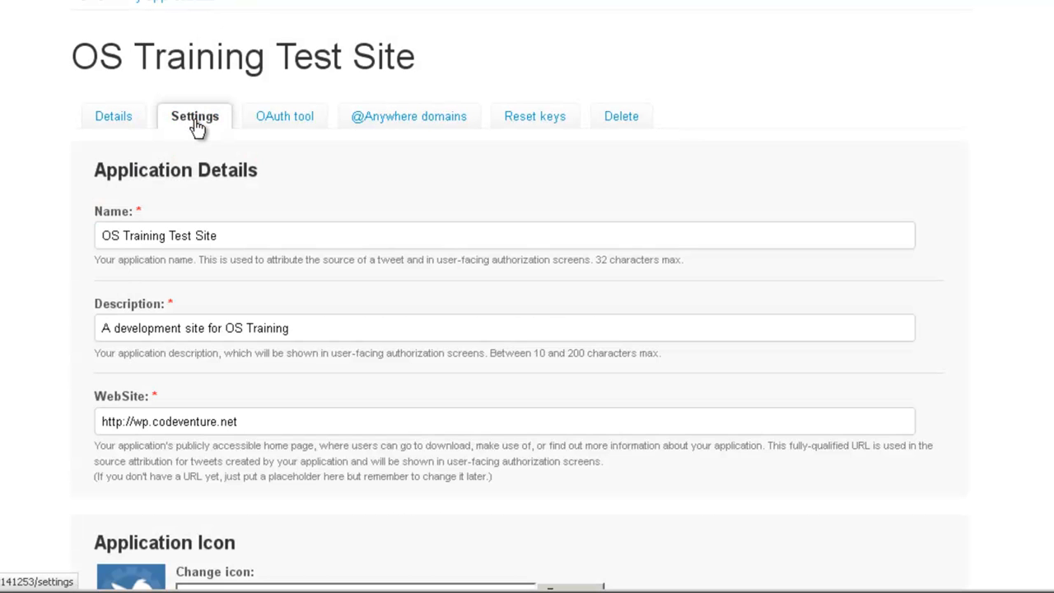
{"action": "scroll", "coordinate": [331, 163], "scroll_direction": "down", "scroll_amount": 3}
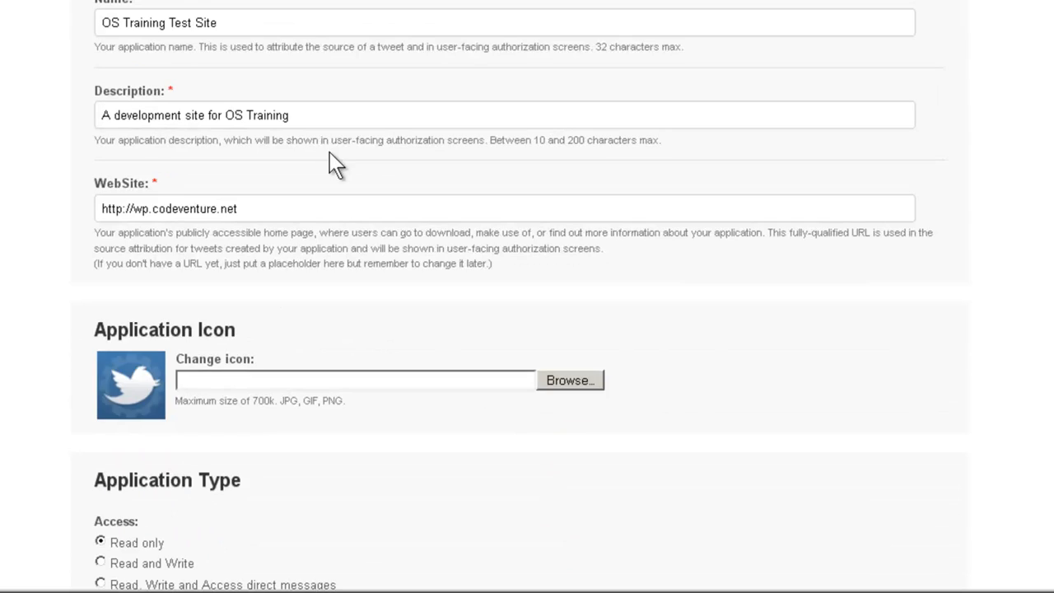
{"action": "scroll", "coordinate": [336, 163], "scroll_direction": "down", "scroll_amount": 3}
{"action": "scroll", "coordinate": [329, 157], "scroll_direction": "down", "scroll_amount": 2}
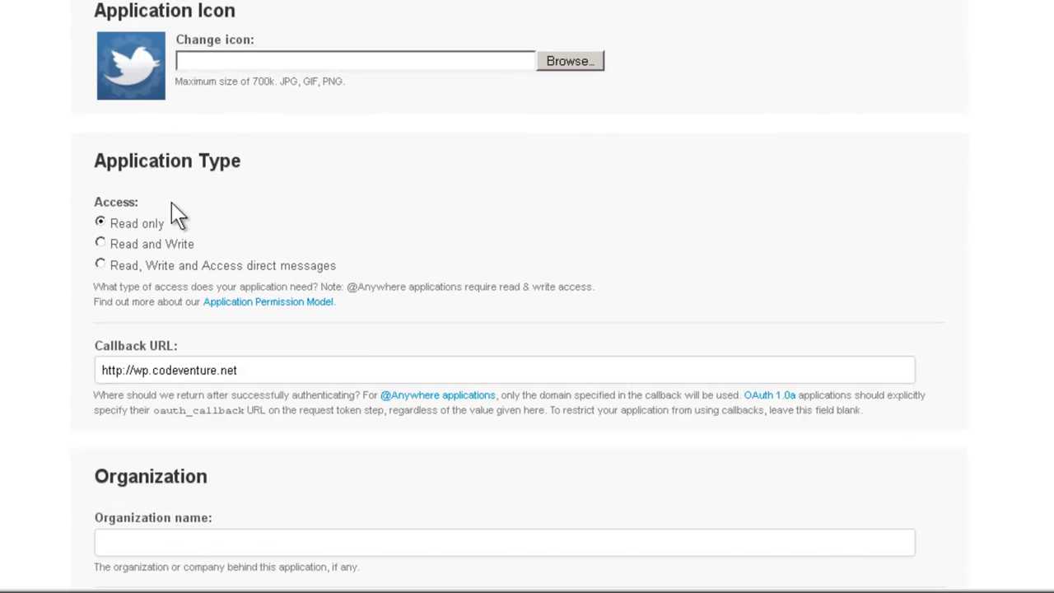
{"action": "left_click", "coordinate": [100, 244]}
{"action": "scroll", "coordinate": [371, 206], "scroll_direction": "down", "scroll_amount": 4}
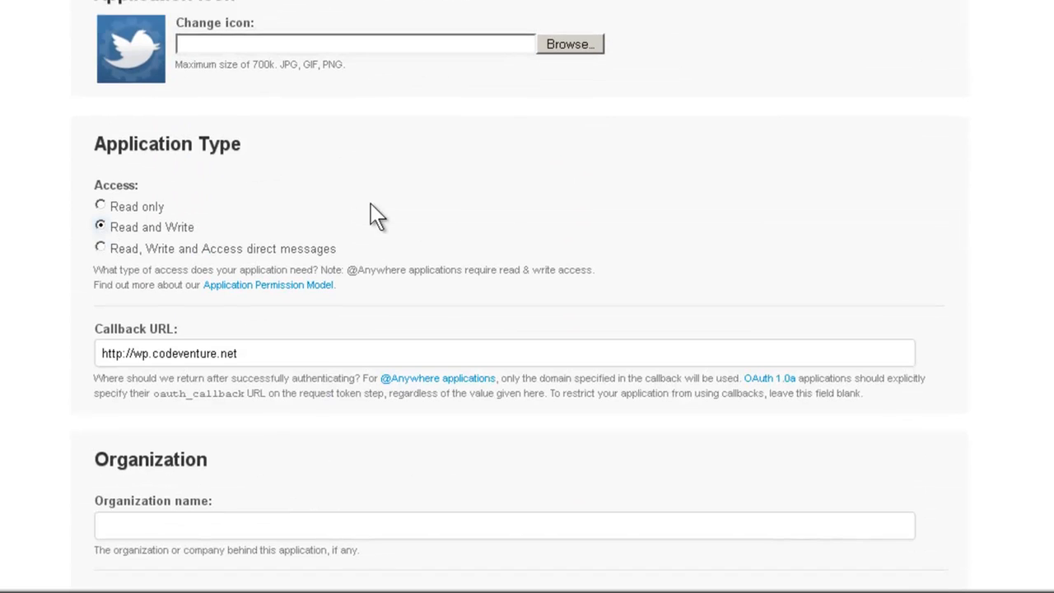
{"action": "left_click", "coordinate": [221, 415]}
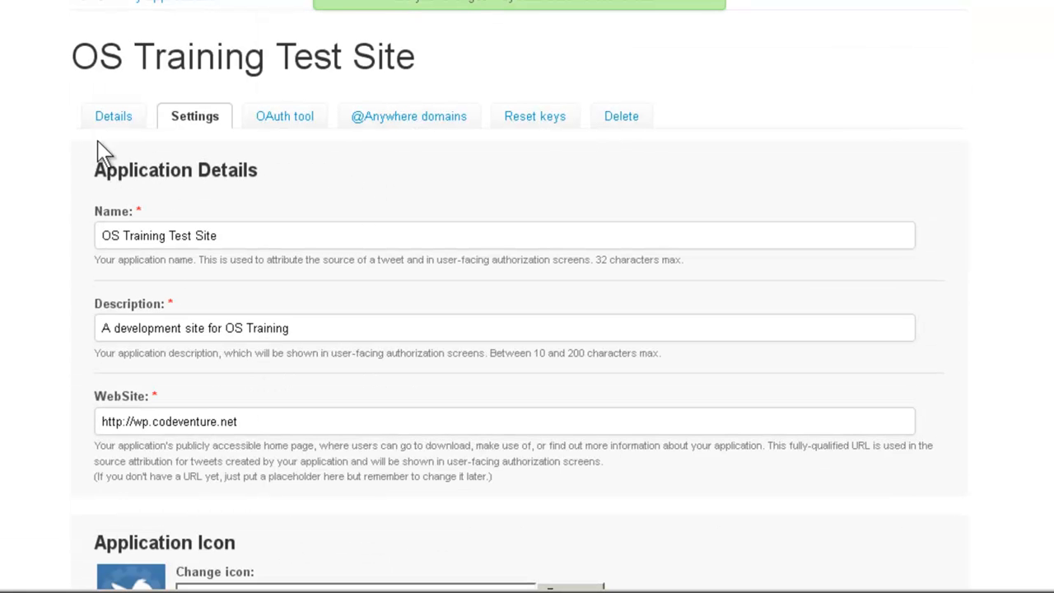
Create an access token for the OS Training Test Site application from its OAuth details page
{"action": "left_click", "coordinate": [107, 123]}
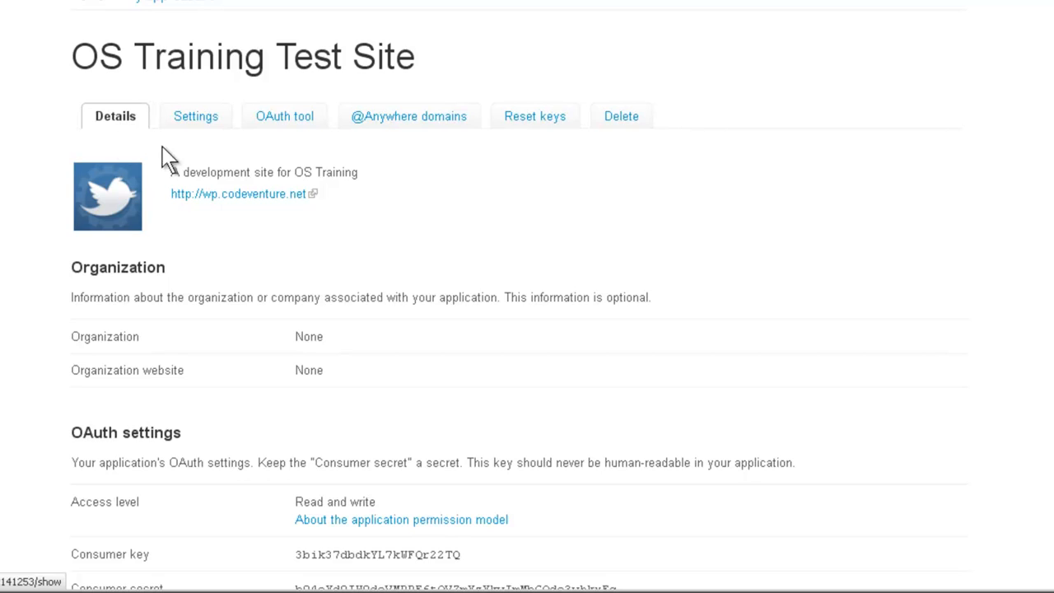
{"action": "scroll", "coordinate": [470, 198], "scroll_direction": "down", "scroll_amount": 5}
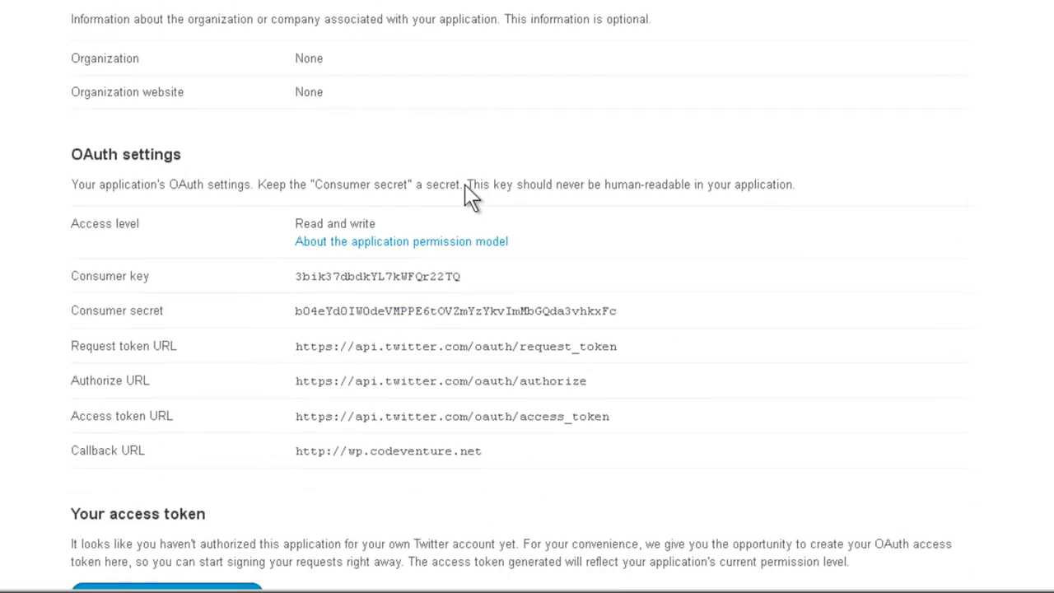
{"action": "left_click", "coordinate": [198, 421]}
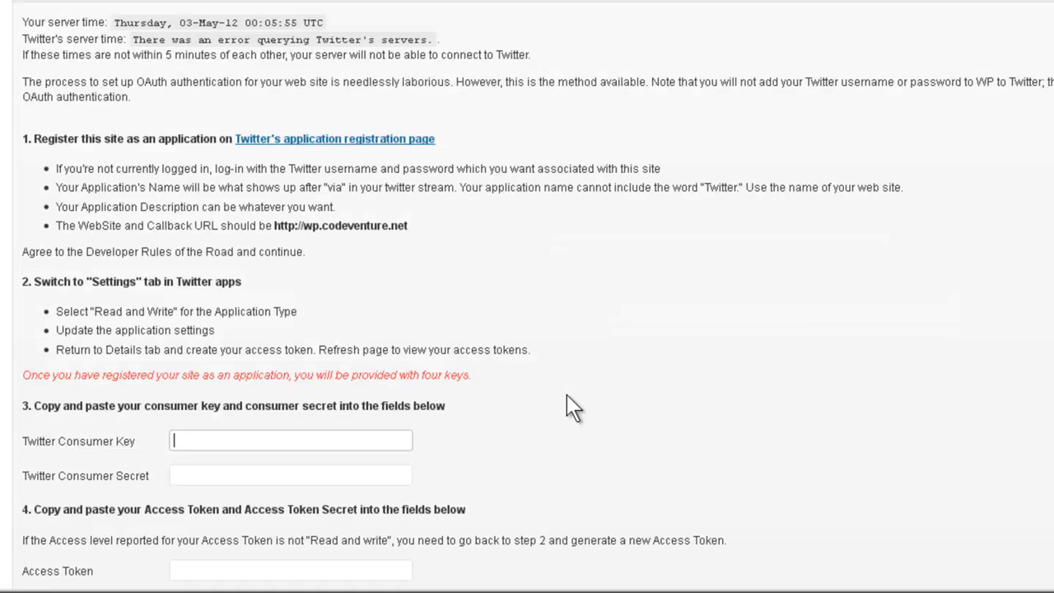
Copy the consumer key from the Twitter application's OAuth settings into the Twitter Consumer Key field of WP to Twitter
{"action": "scroll", "coordinate": [566, 395], "scroll_direction": "down", "scroll_amount": 3}
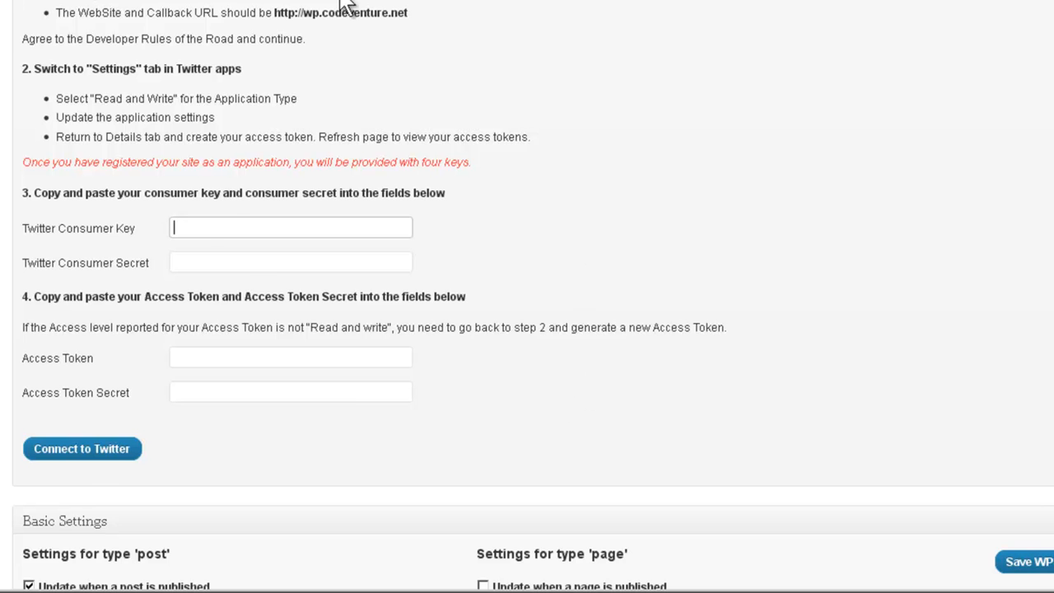
{"action": "left_click", "coordinate": [284, 0]}
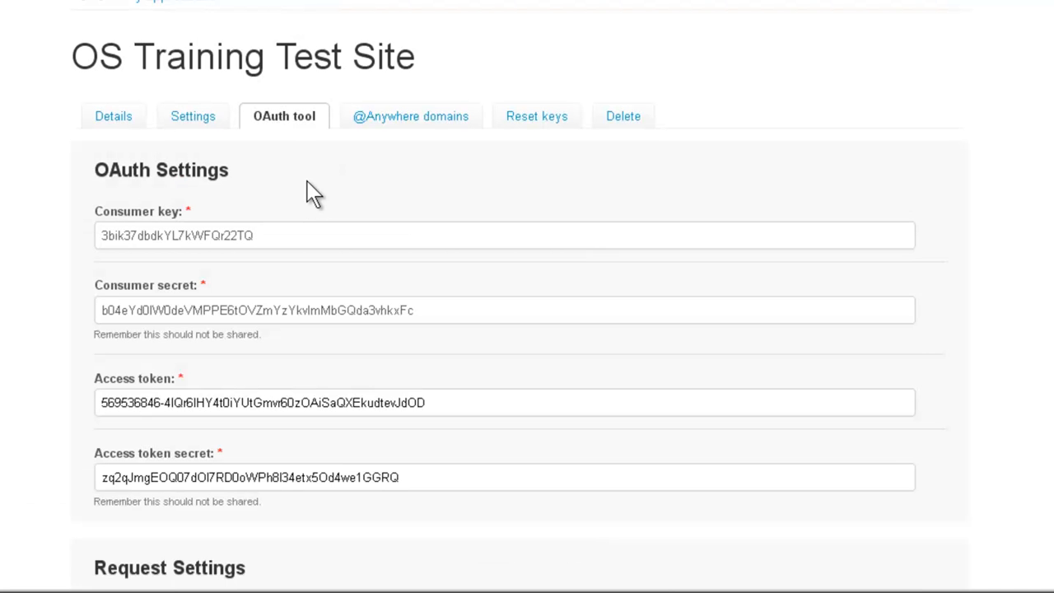
{"action": "double_click", "coordinate": [289, 233]}
{"action": "key", "text": "ctrl+c"}
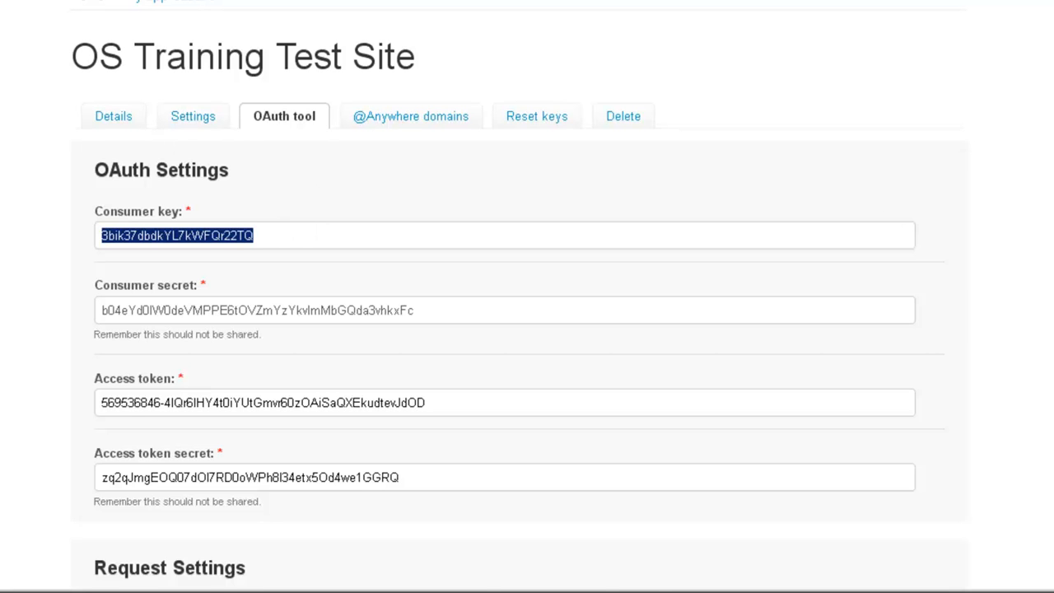
{"action": "key", "text": "ctrl+Tab"}
{"action": "left_click", "coordinate": [215, 235]}
{"action": "key", "text": "ctrl+v"}
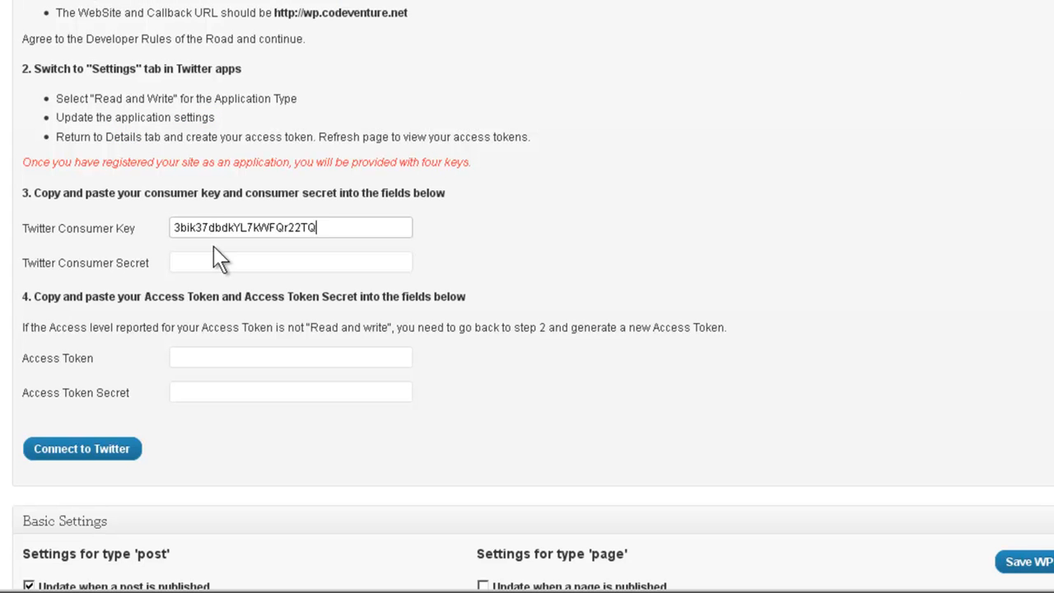
Copy the application's consumer secret into the Twitter Consumer Secret field of the WP to Twitter options
{"action": "left_click", "coordinate": [211, 255]}
{"action": "key", "text": "ctrl+Tab"}
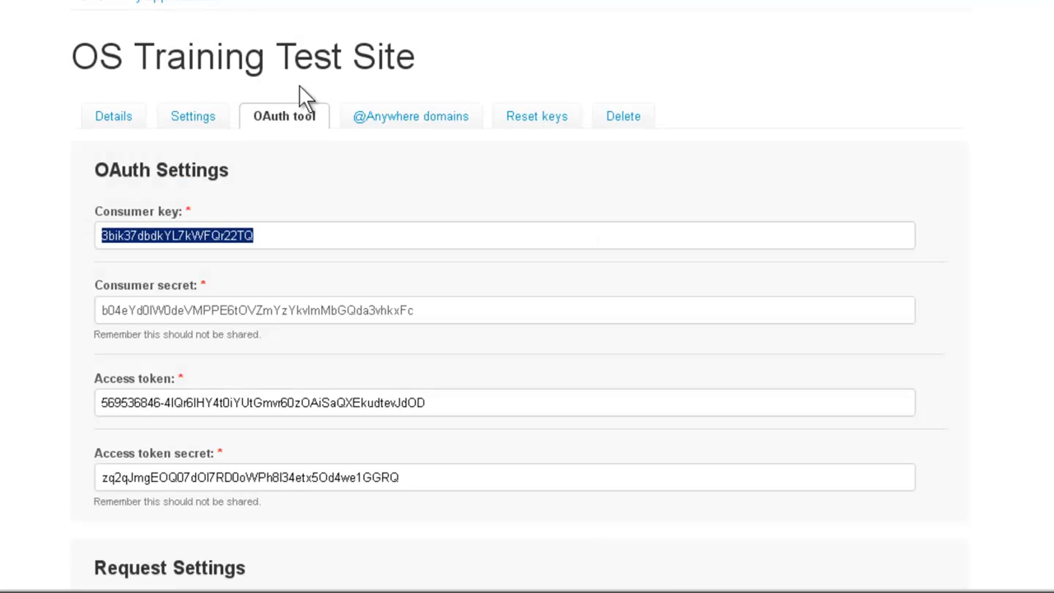
{"action": "double_click", "coordinate": [295, 309]}
{"action": "key", "text": "ctrl+c"}
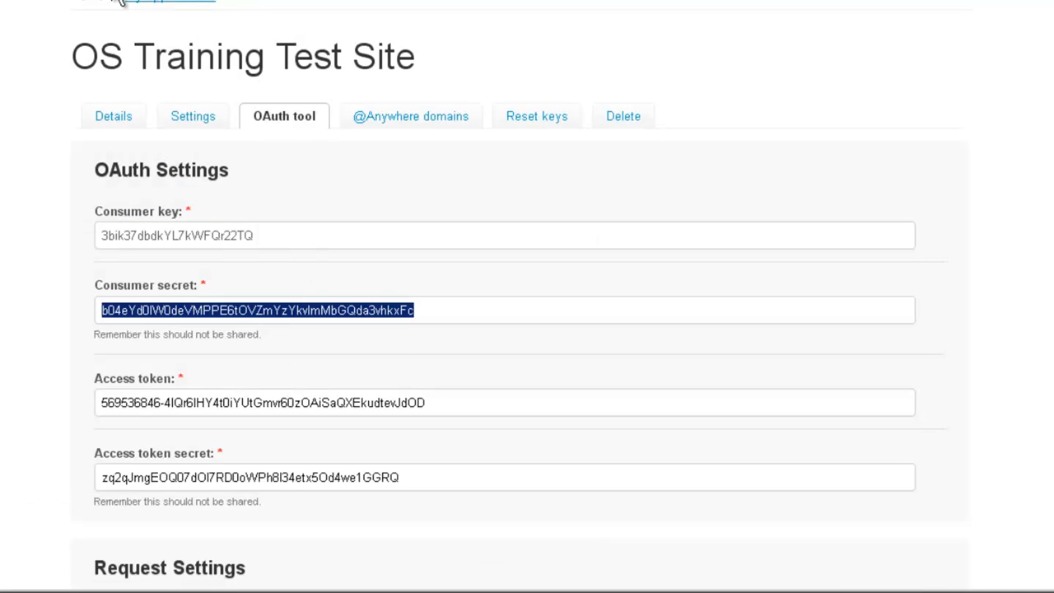
{"action": "key", "text": "ctrl+Tab"}
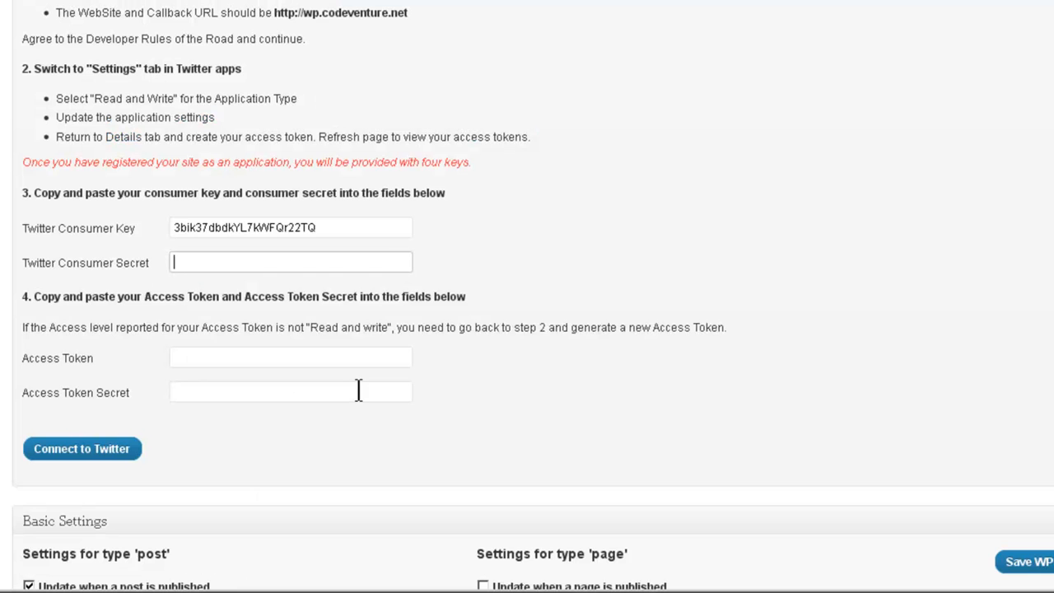
{"action": "key", "text": "ctrl+v"}
Copy the application's access token into the Access Token field of the WP to Twitter options
{"action": "left_click", "coordinate": [339, 359]}
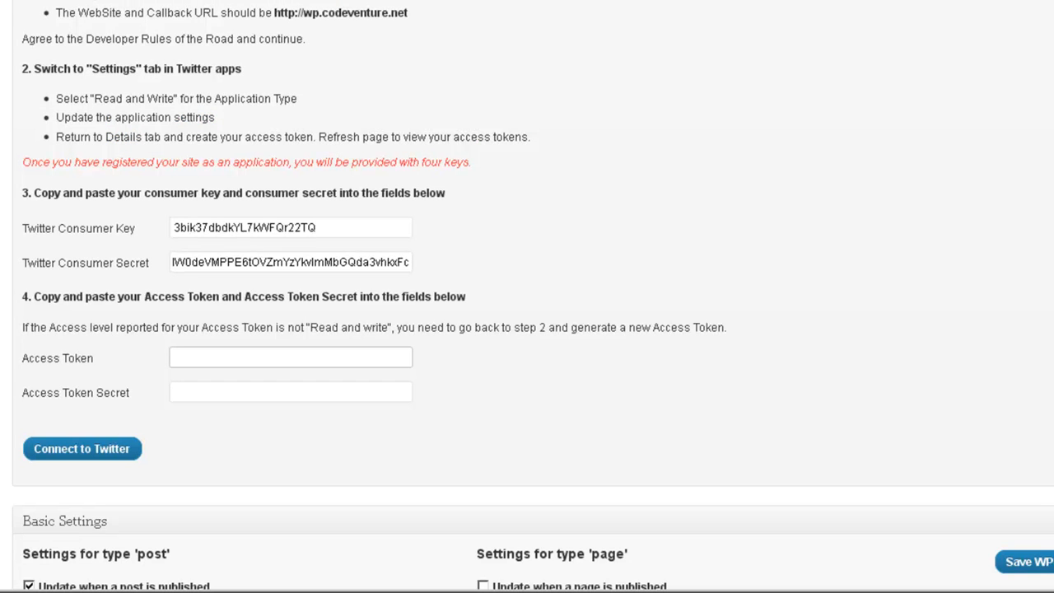
{"action": "key", "text": "ctrl+Tab"}
{"action": "triple_click", "coordinate": [418, 402]}
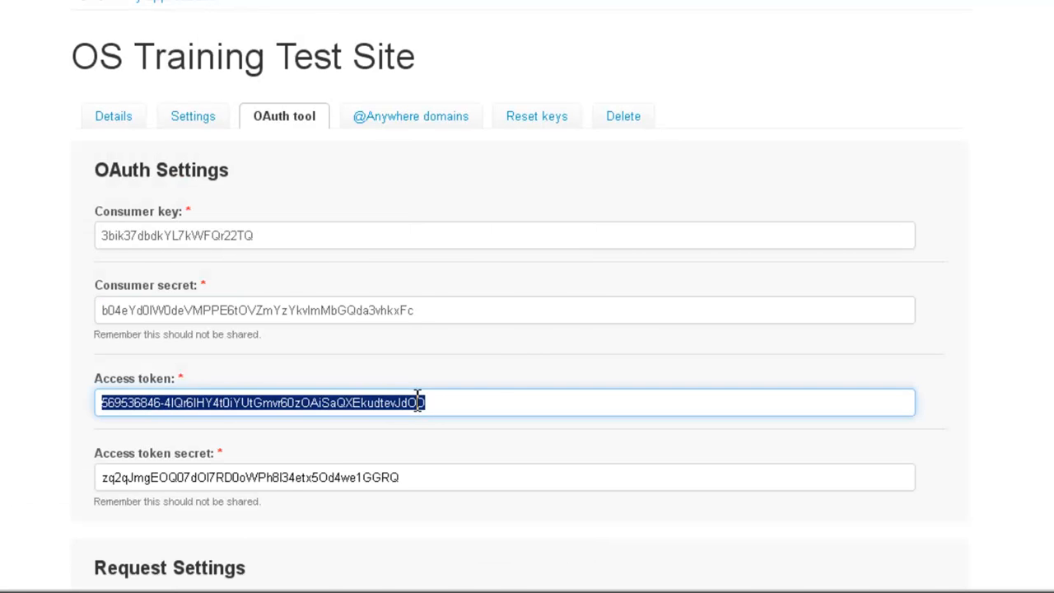
{"action": "key", "text": "ctrl+Tab"}
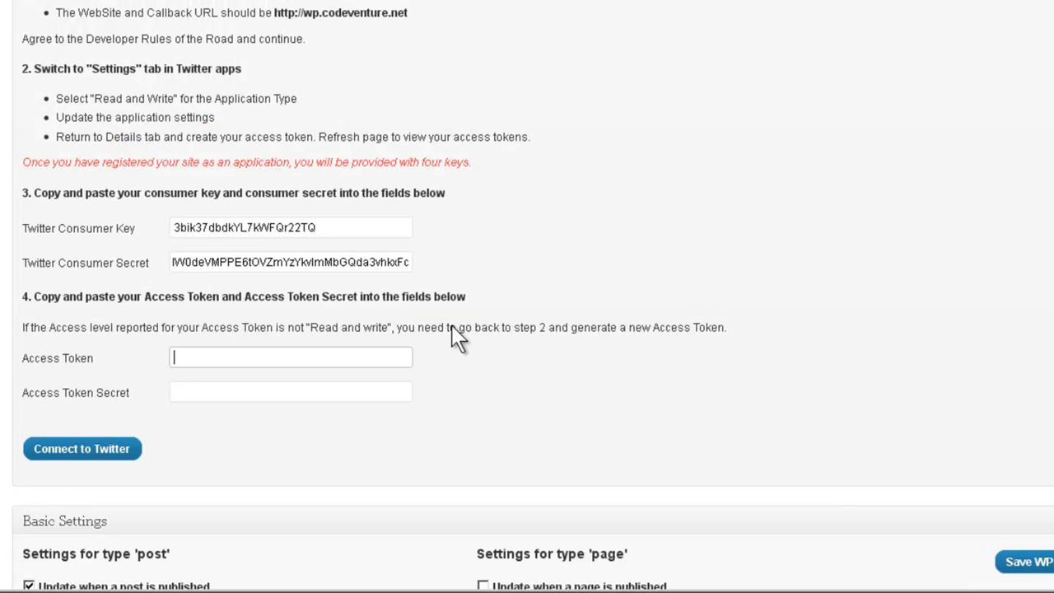
{"action": "left_click", "coordinate": [339, 357]}
{"action": "key", "text": "ctrl+v"}
Copy the application's access token secret into the Access Token Secret field and connect the site to Twitter
{"action": "key", "text": "ctrl+Tab"}
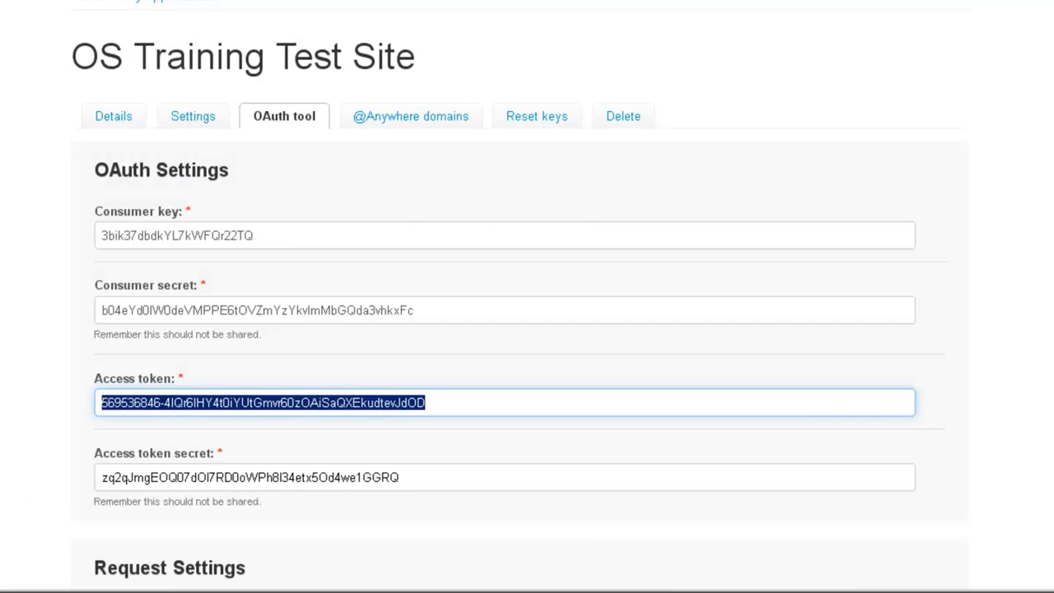
{"action": "triple_click", "coordinate": [346, 482]}
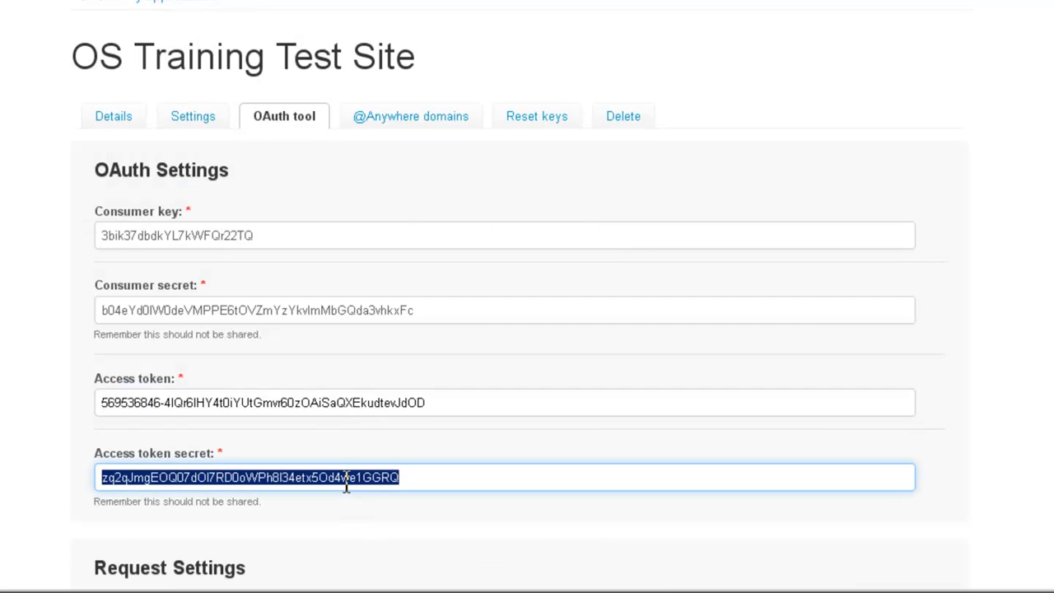
{"action": "key", "text": "ctrl+Tab"}
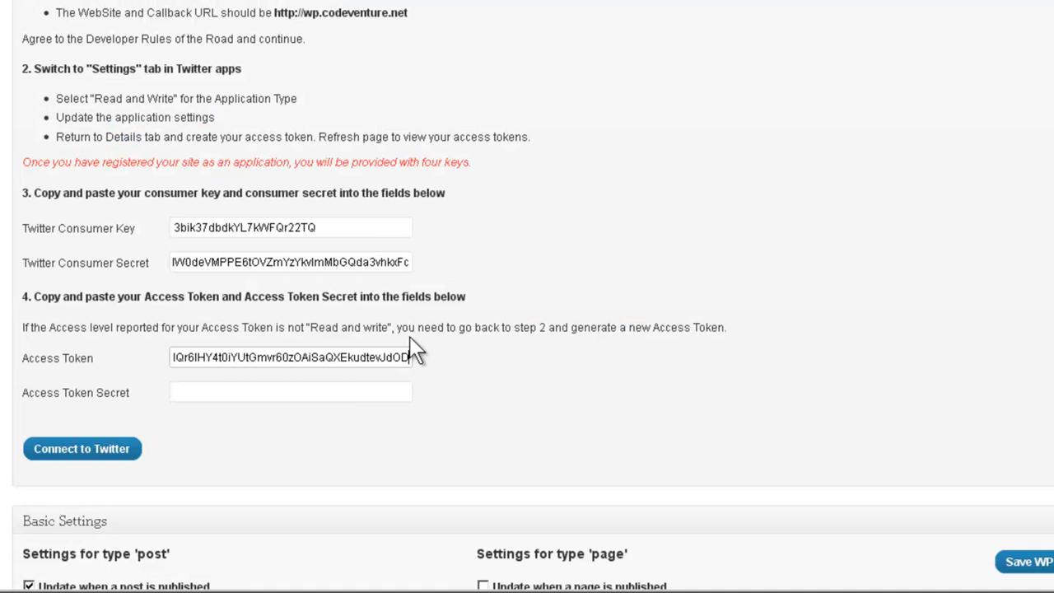
{"action": "left_click", "coordinate": [315, 387]}
{"action": "key", "text": "ctrl+v"}
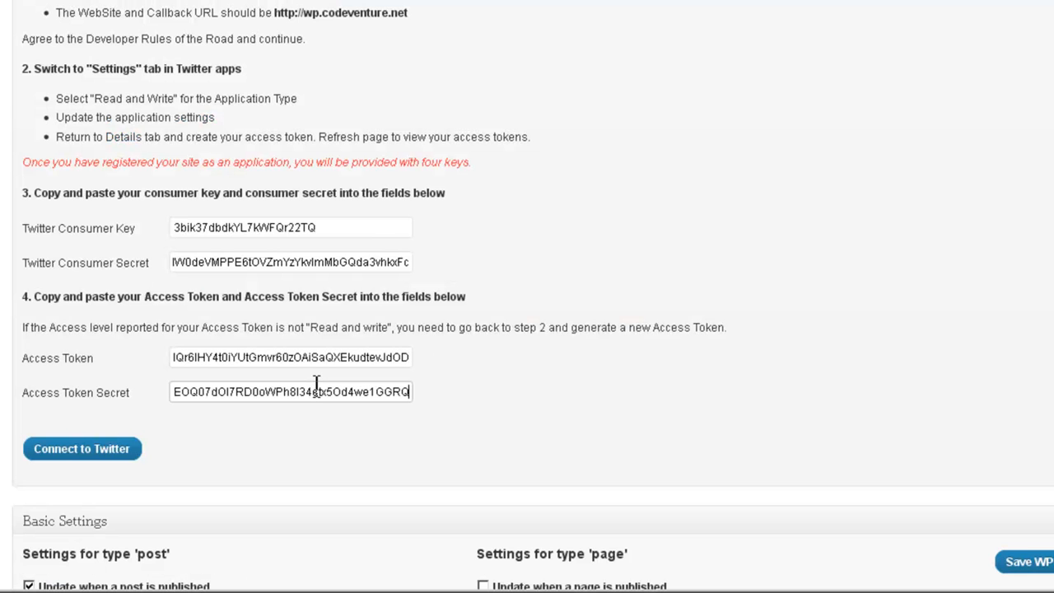
{"action": "left_click", "coordinate": [124, 455]}
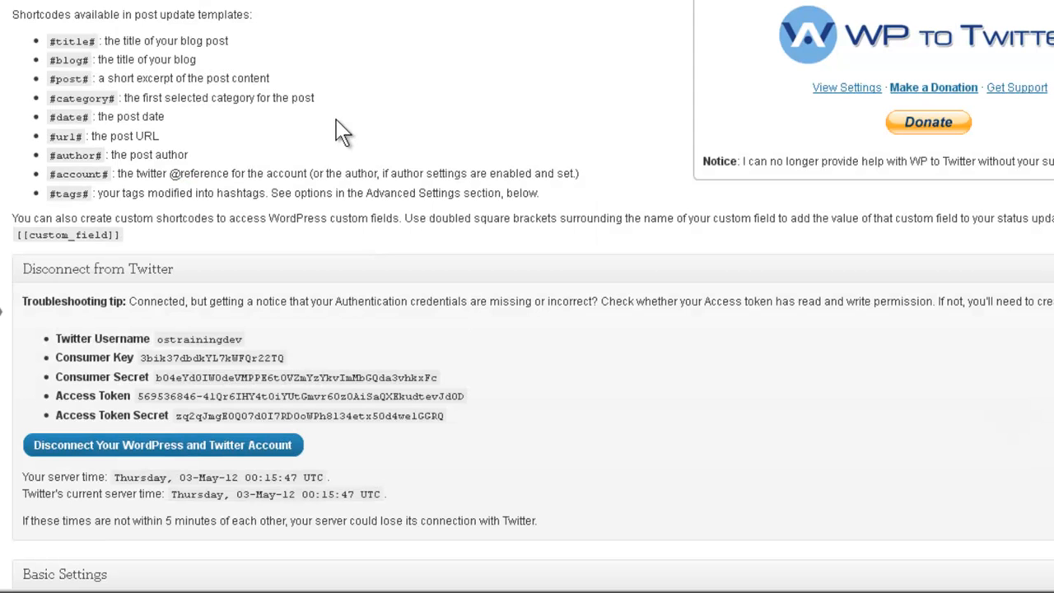
Turn off Twitter updates for posted Blogroll links in the basic settings and save the WP to Twitter options
{"action": "scroll", "coordinate": [336, 120], "scroll_direction": "down", "scroll_amount": 6}
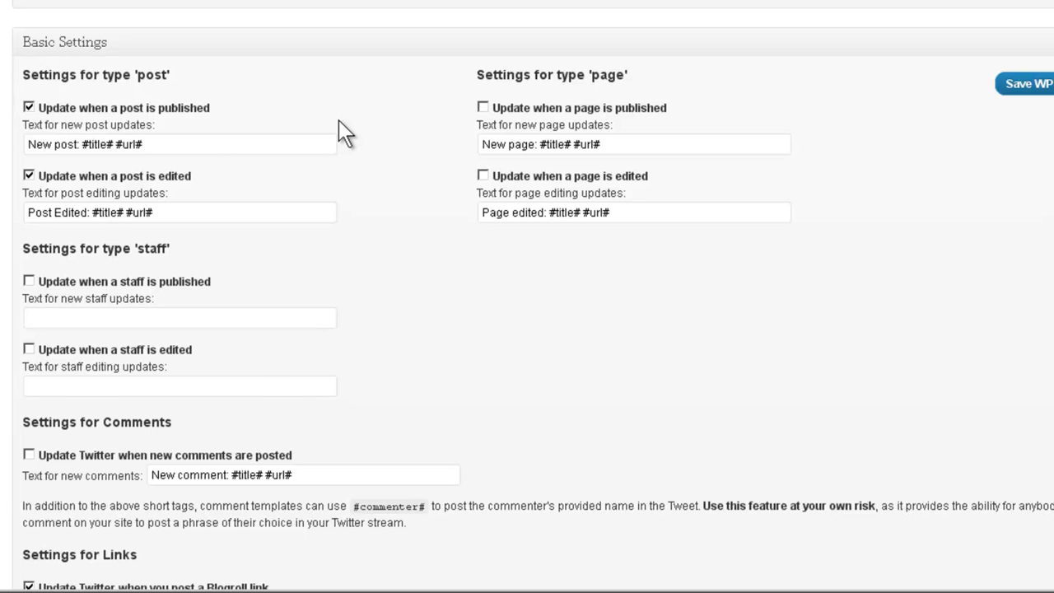
{"action": "scroll", "coordinate": [336, 121], "scroll_direction": "down", "scroll_amount": 5}
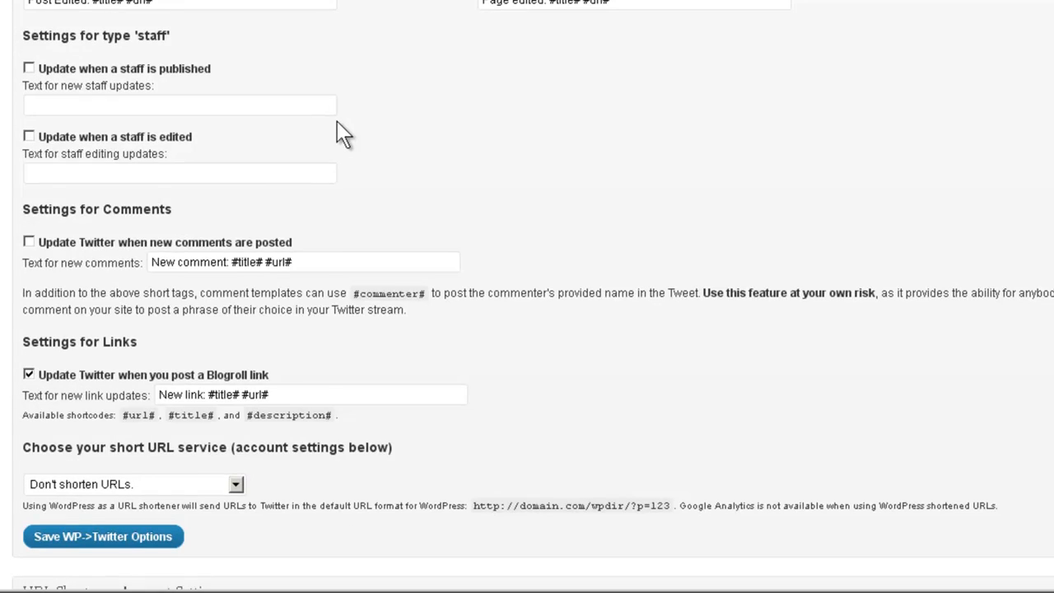
{"action": "scroll", "coordinate": [337, 121], "scroll_direction": "down", "scroll_amount": 7}
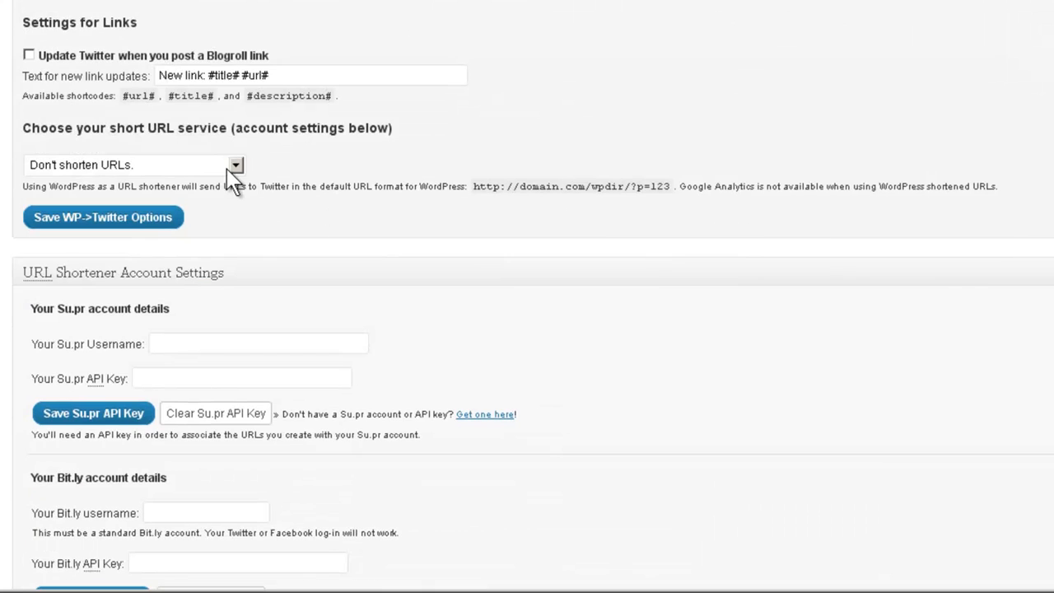
{"action": "left_click", "coordinate": [169, 227]}
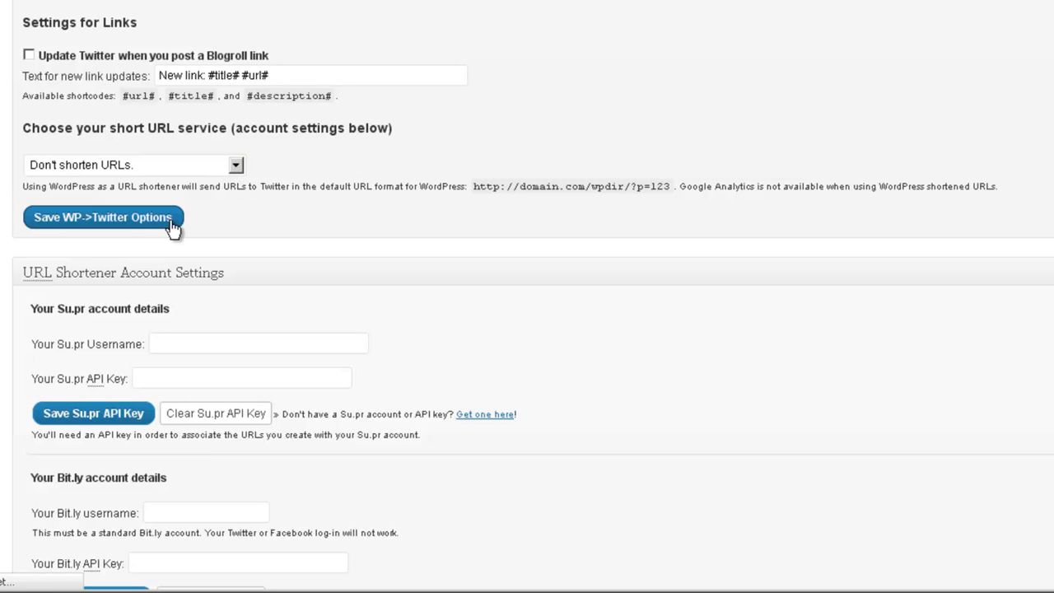
Review the URL shortener accounts, advanced tweet settings, category limits and plug-in support sections of the WP to Twitter options
{"action": "scroll", "coordinate": [169, 226], "scroll_direction": "down", "scroll_amount": 15}
{"action": "scroll", "coordinate": [168, 235], "scroll_direction": "down", "scroll_amount": 15}
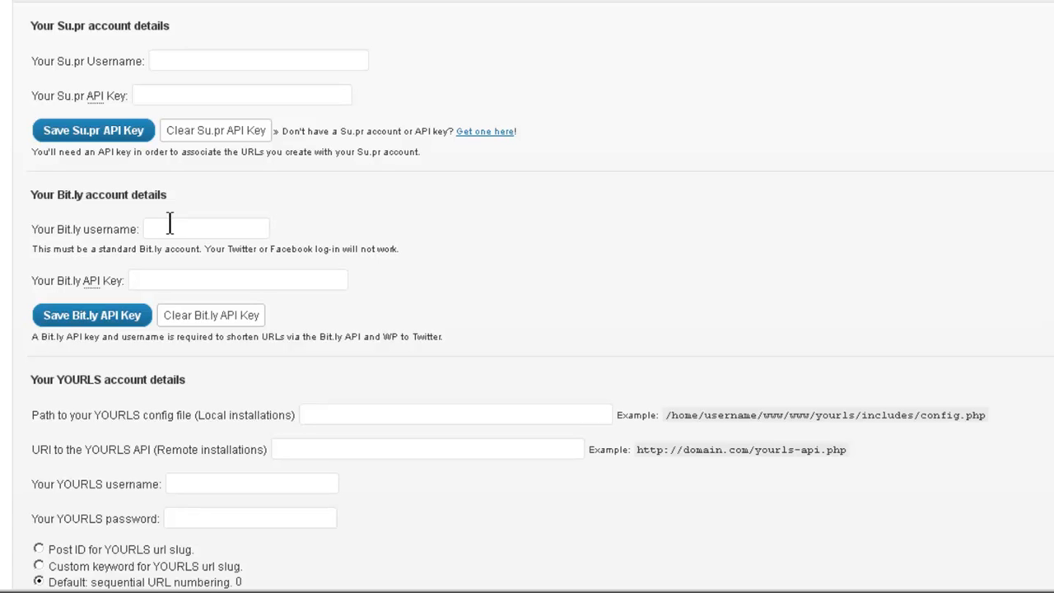
{"action": "scroll", "coordinate": [168, 226], "scroll_direction": "down", "scroll_amount": 4}
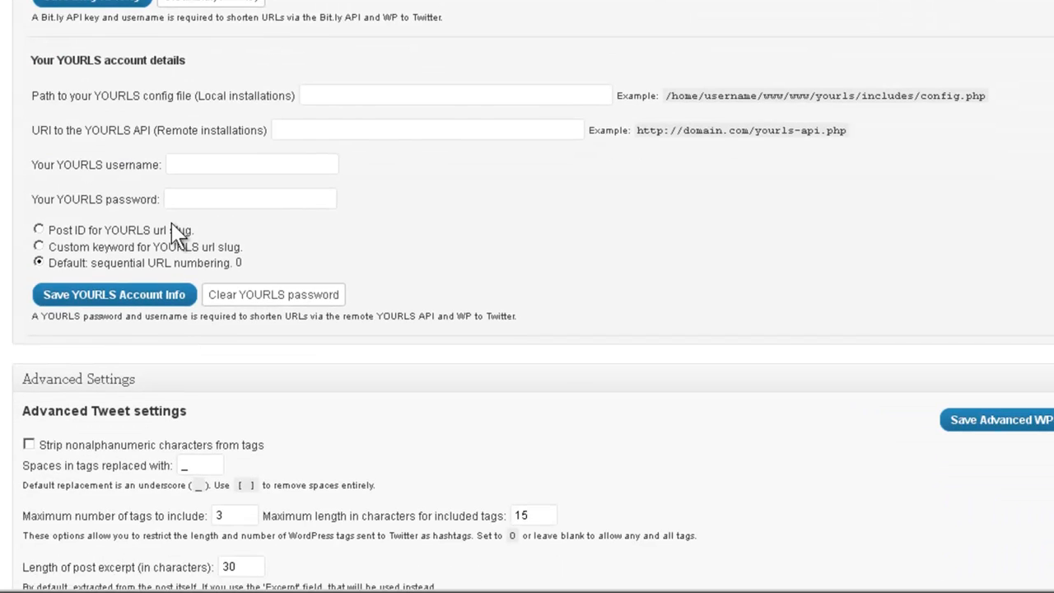
{"action": "scroll", "coordinate": [177, 235], "scroll_direction": "down", "scroll_amount": 4}
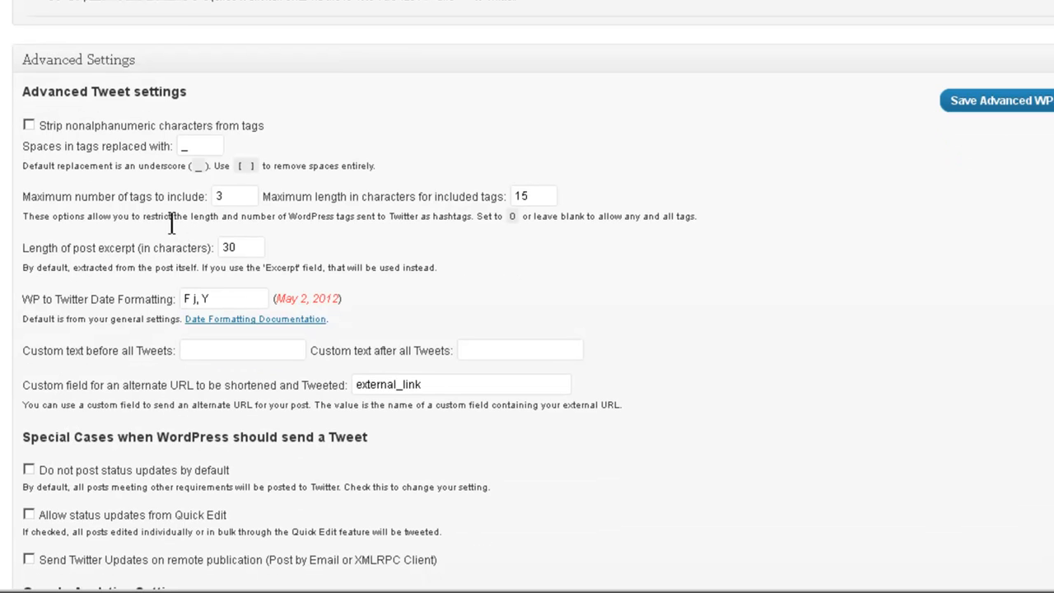
{"action": "scroll", "coordinate": [171, 221], "scroll_direction": "down", "scroll_amount": 4}
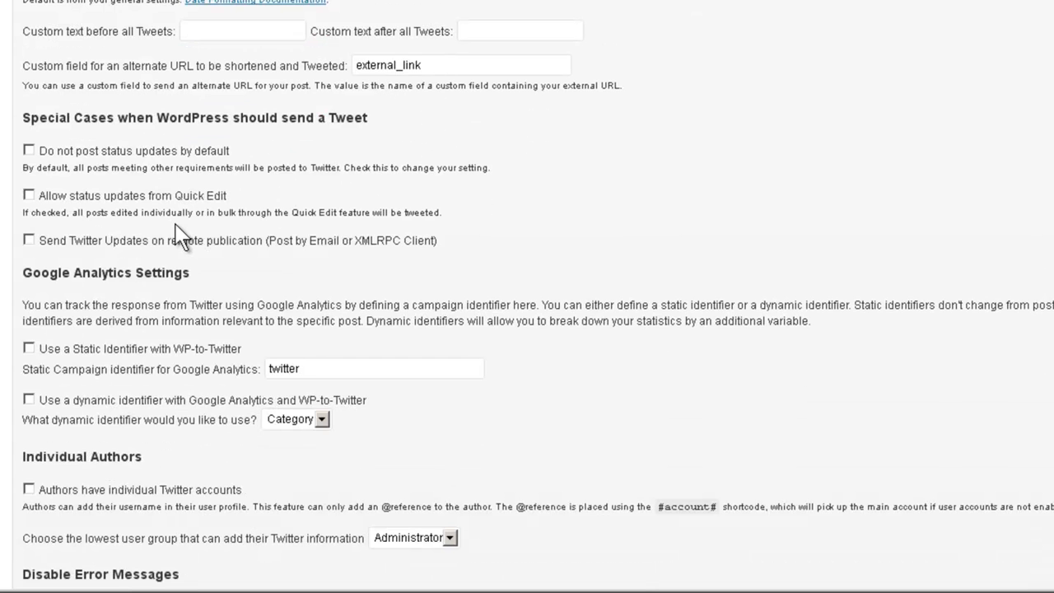
{"action": "scroll", "coordinate": [175, 237], "scroll_direction": "down", "scroll_amount": 5}
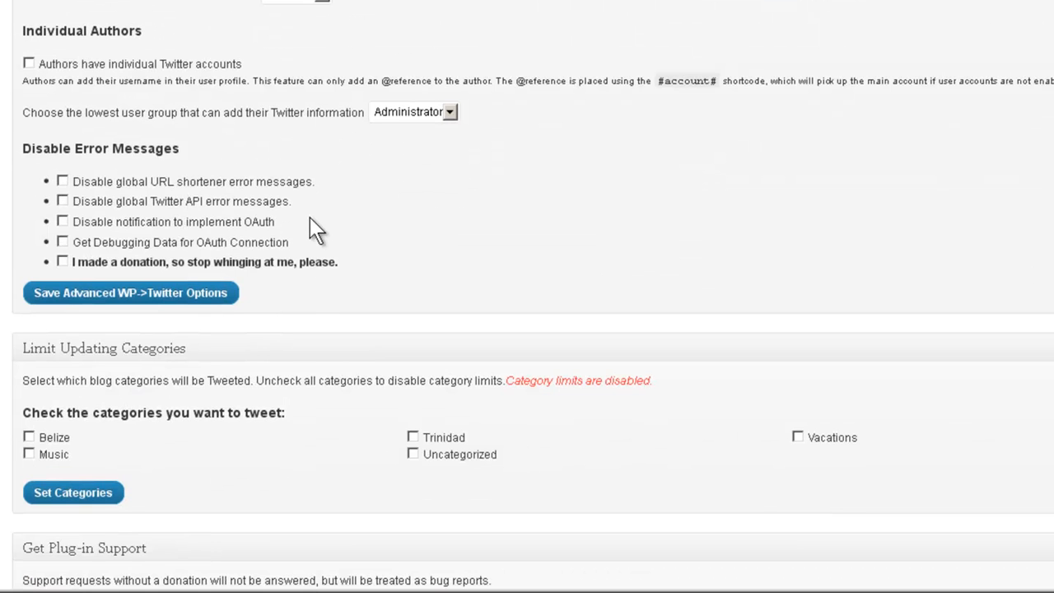
{"action": "scroll", "coordinate": [310, 218], "scroll_direction": "down", "scroll_amount": 4}
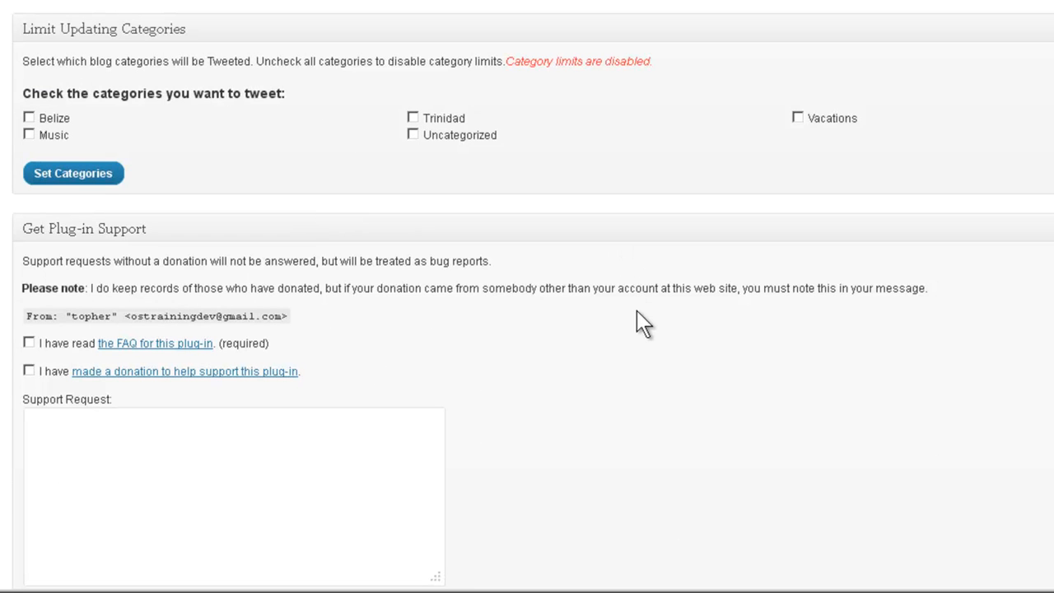
{"action": "scroll", "coordinate": [638, 317], "scroll_direction": "down", "scroll_amount": 3}
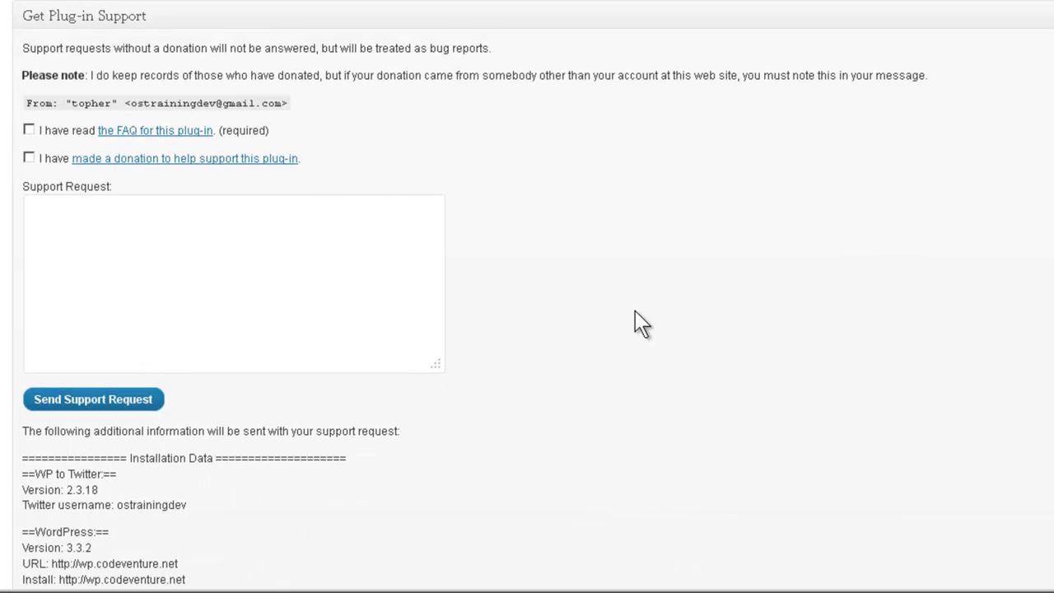
{"action": "scroll", "coordinate": [636, 308], "scroll_direction": "up", "scroll_amount": 15}
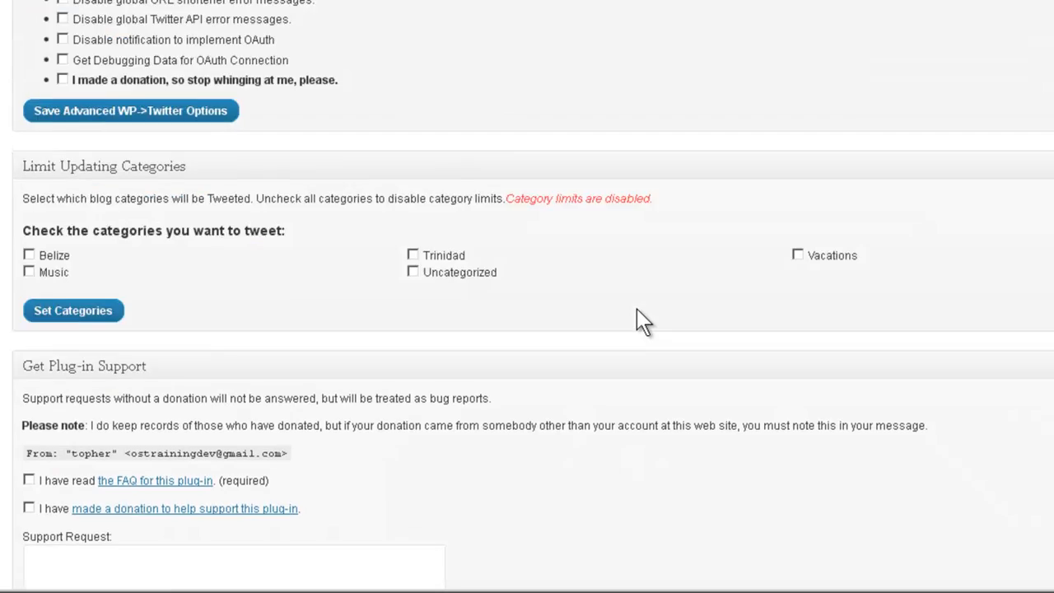
{"action": "scroll", "coordinate": [644, 311], "scroll_direction": "up", "scroll_amount": 10}
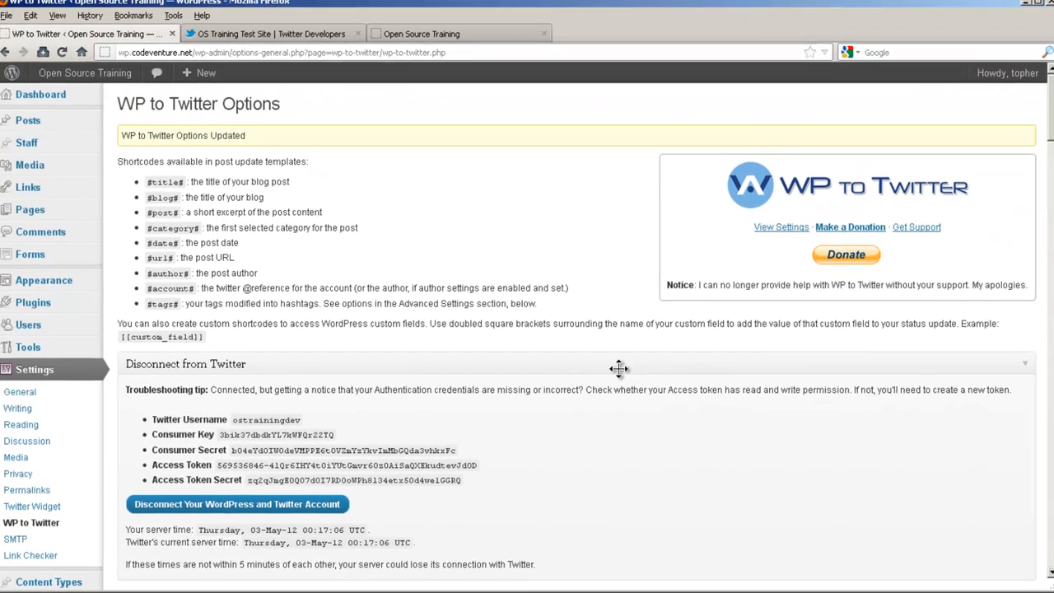
Create a new post titled "This is posting to twitter!" with the body text "Isn't it?" and publish it
{"action": "mouse_move", "coordinate": [75, 126]}
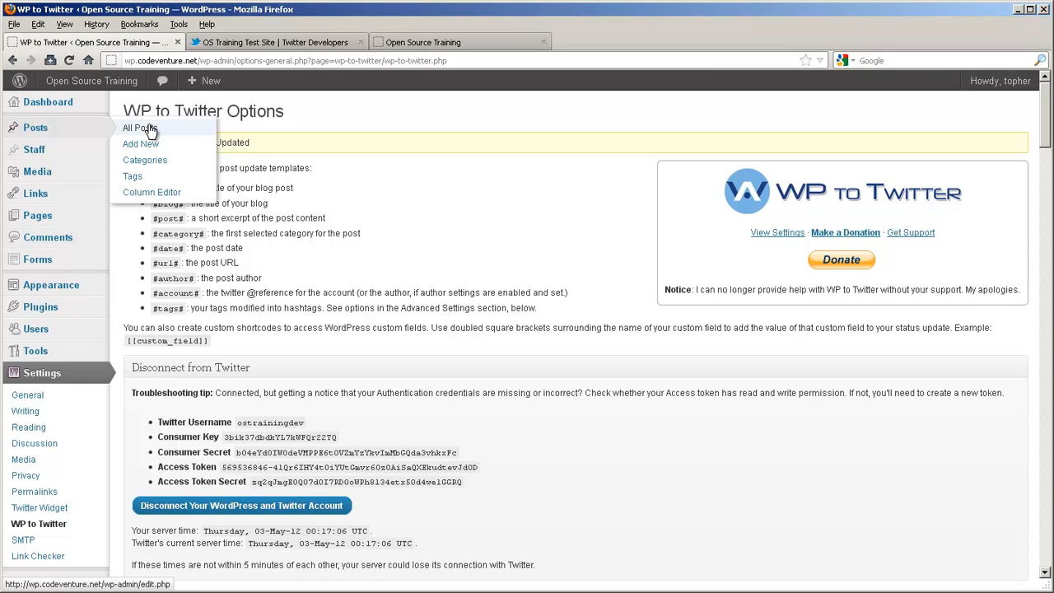
{"action": "left_click", "coordinate": [152, 145]}
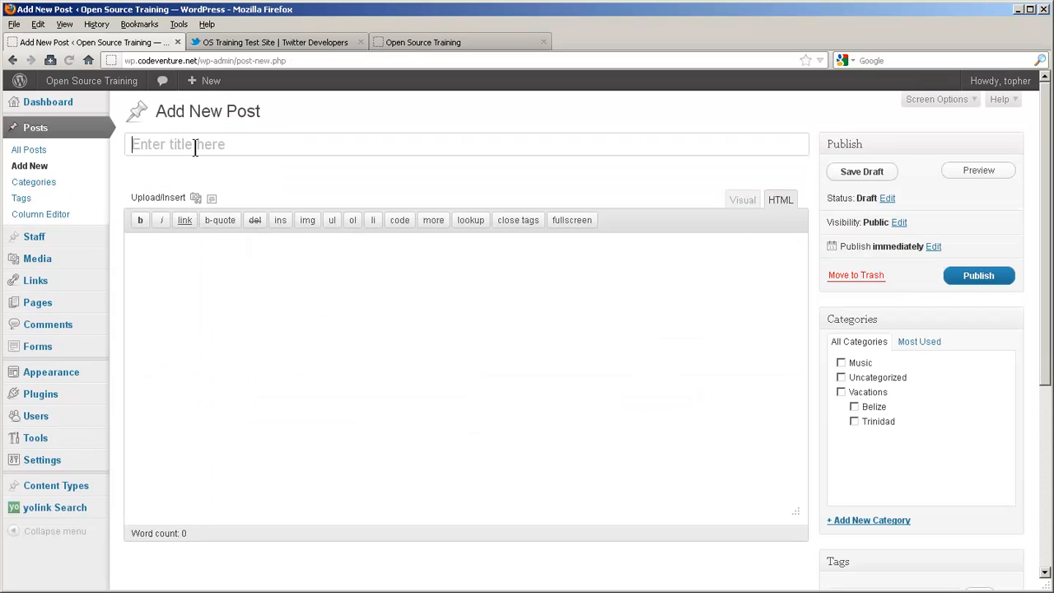
{"action": "left_click", "coordinate": [196, 144]}
{"action": "type", "text": "This is posting to twitter!"}
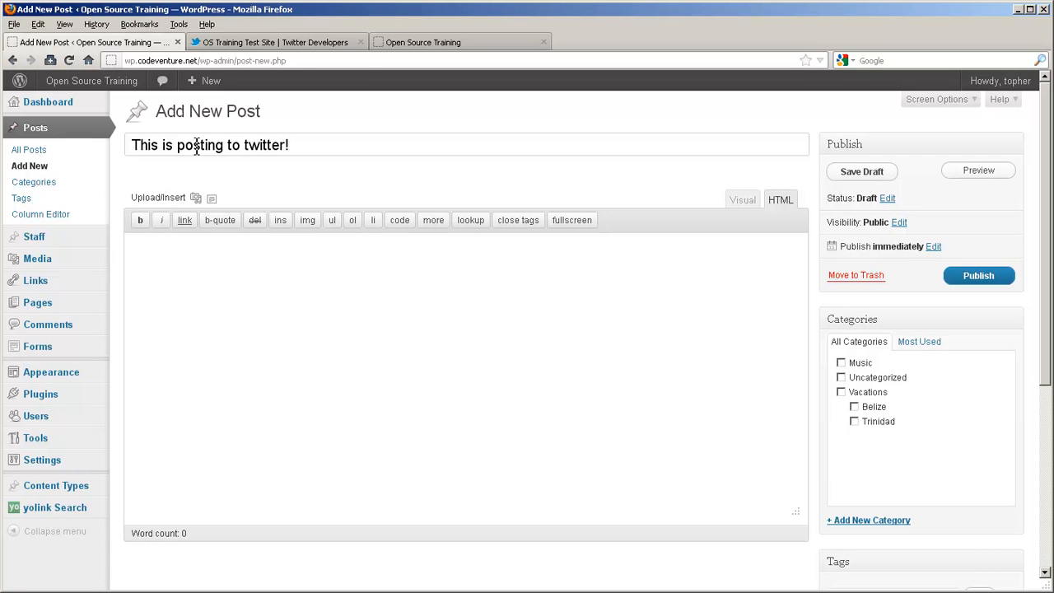
{"action": "key", "text": "Tab"}
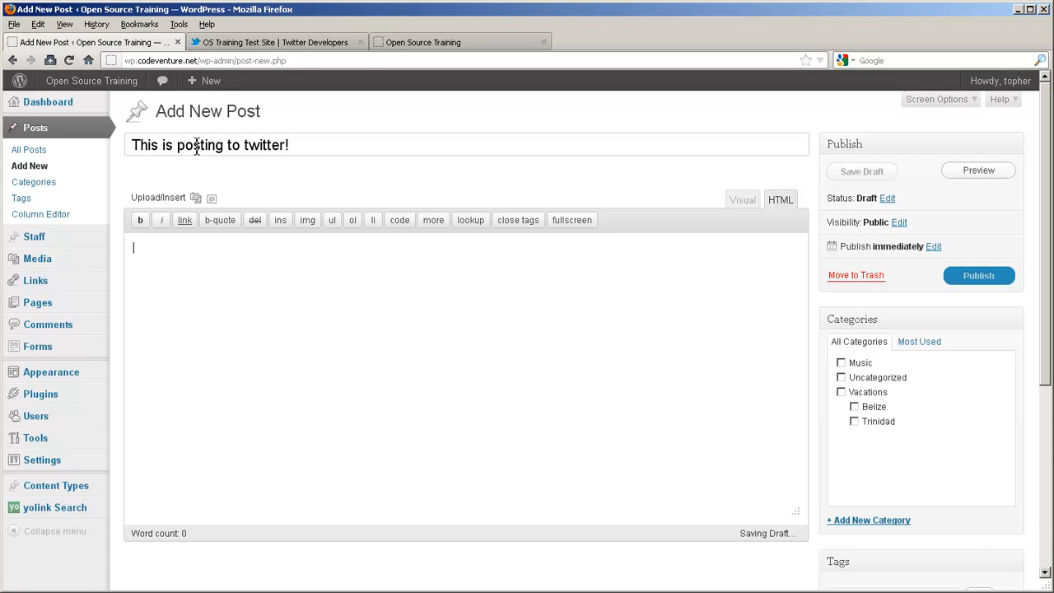
{"action": "type", "text": "Isn't it?"}
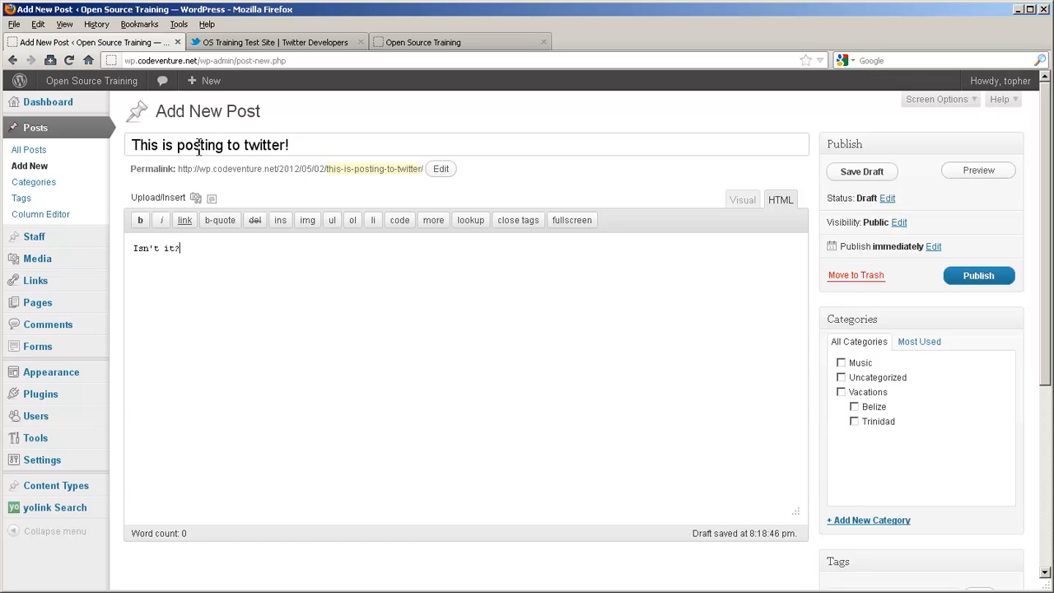
{"action": "left_click", "coordinate": [980, 276]}
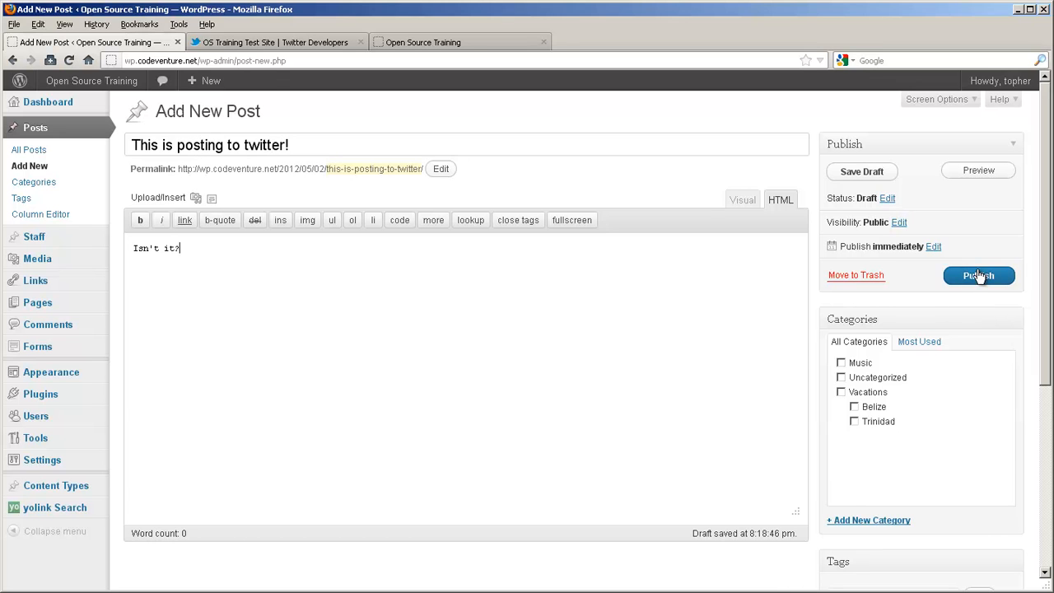